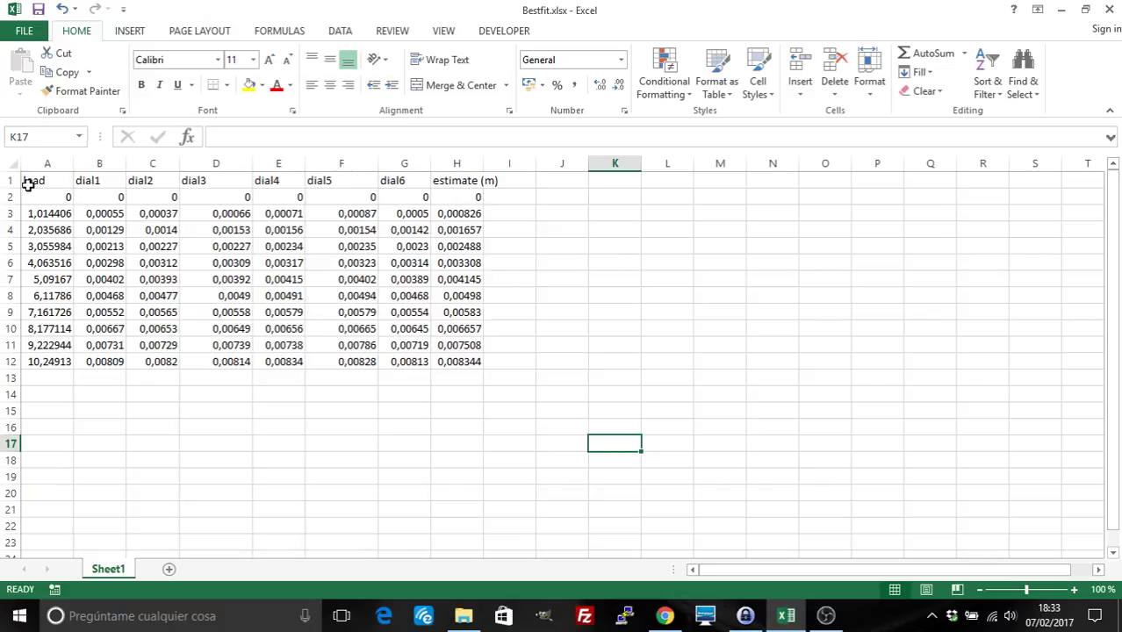
- Select the load, dial and estimate data in A2:H12 and open the Scatter chart types
drag(34, 196, 442, 361)
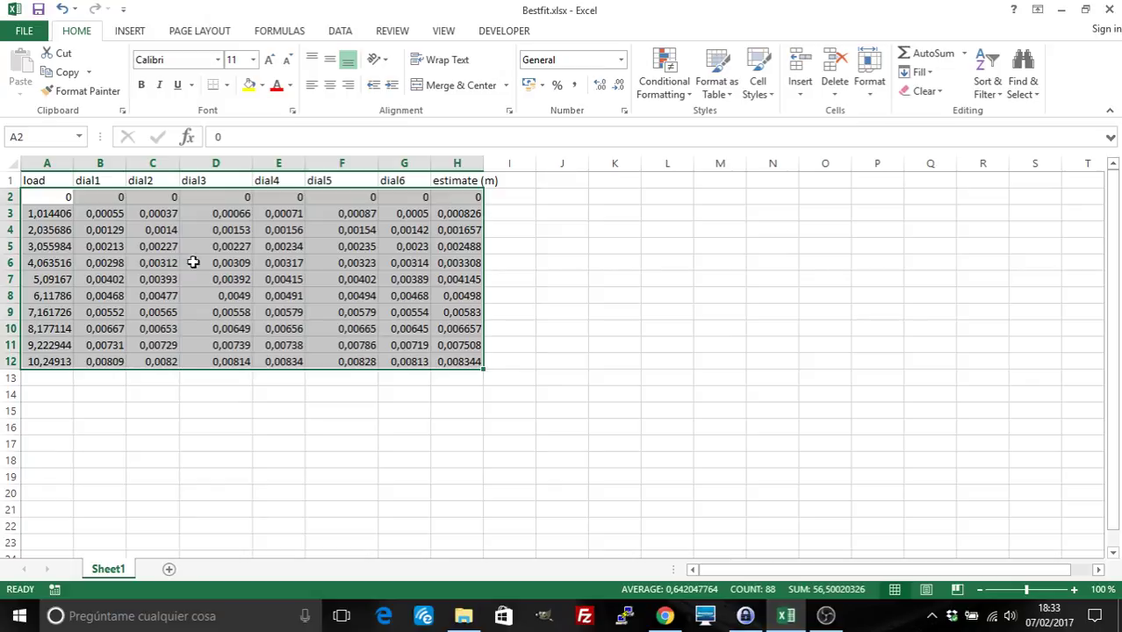
click(121, 33)
click(550, 91)
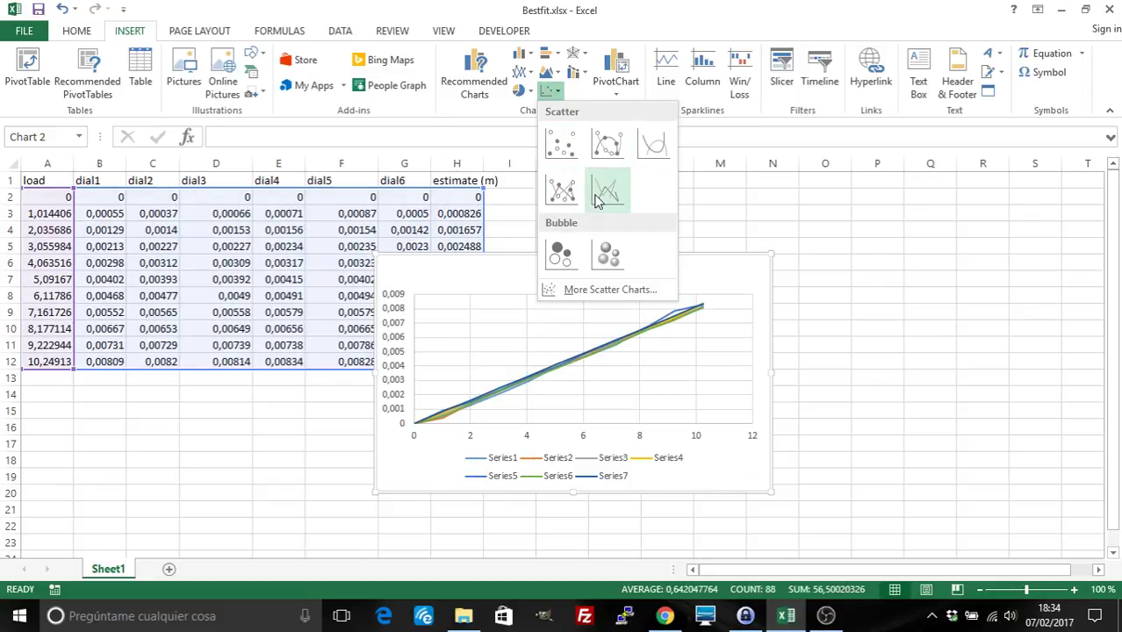
- Insert the markers-only scatter chart, move it beside the data, and check the title's options
click(564, 147)
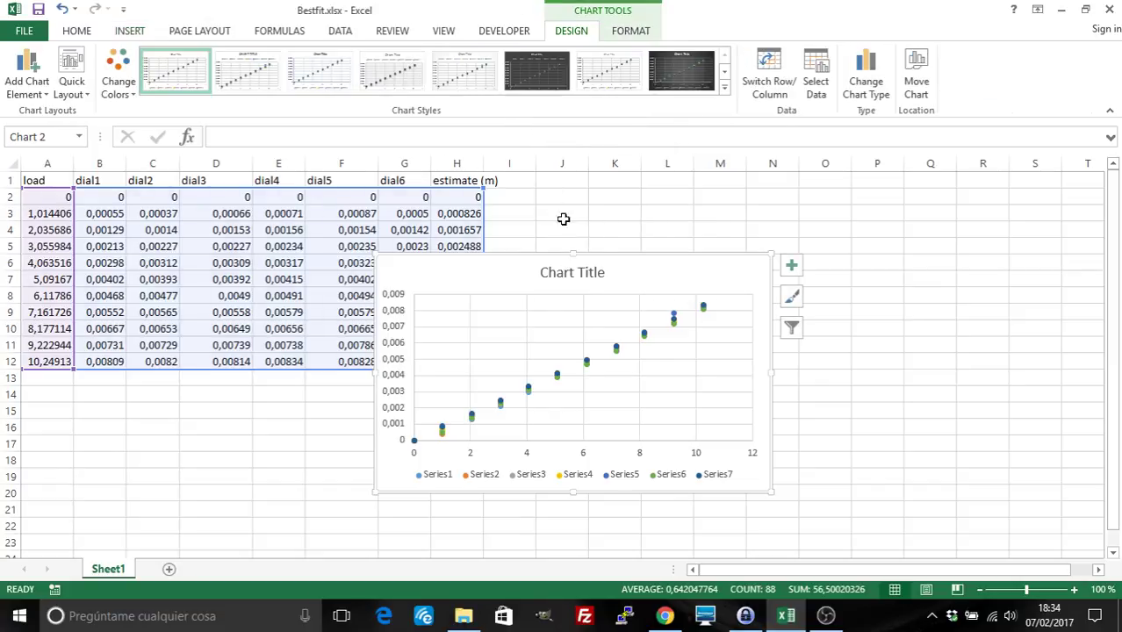
drag(635, 263, 763, 239)
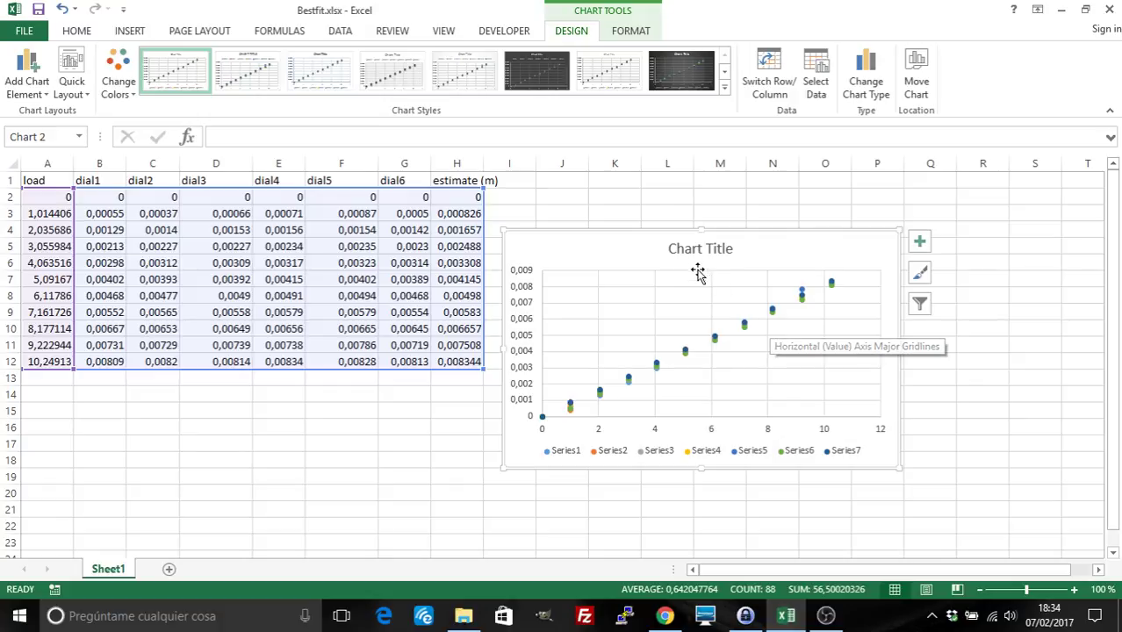
click(682, 250)
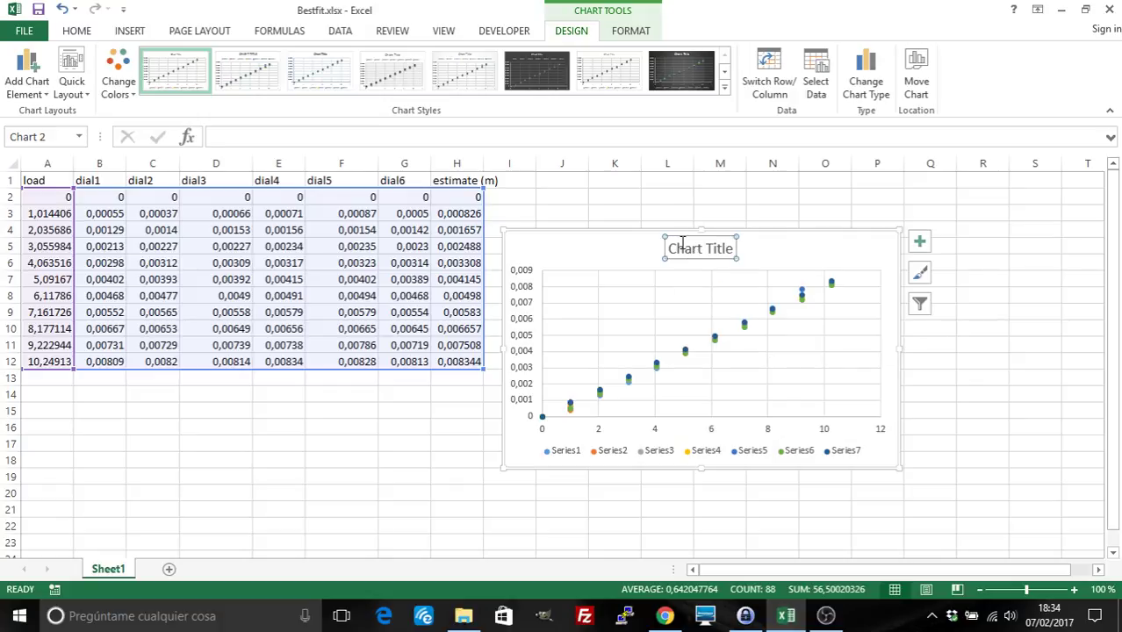
right_click(682, 245)
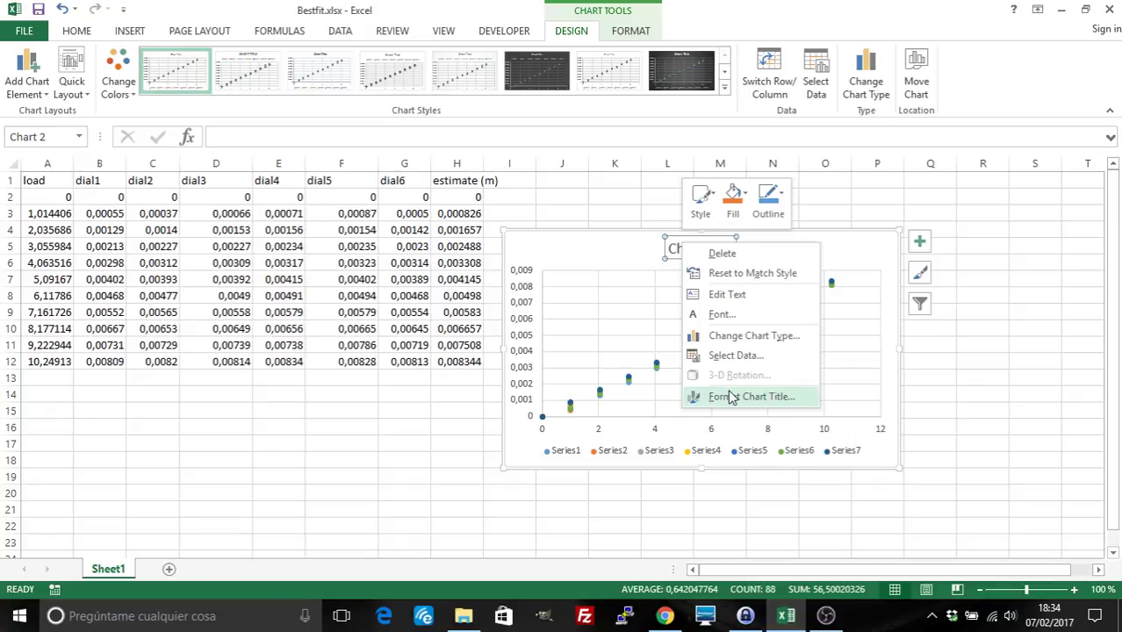
click(531, 359)
- Inspect the context menus of the vertical and horizontal value axes
click(525, 360)
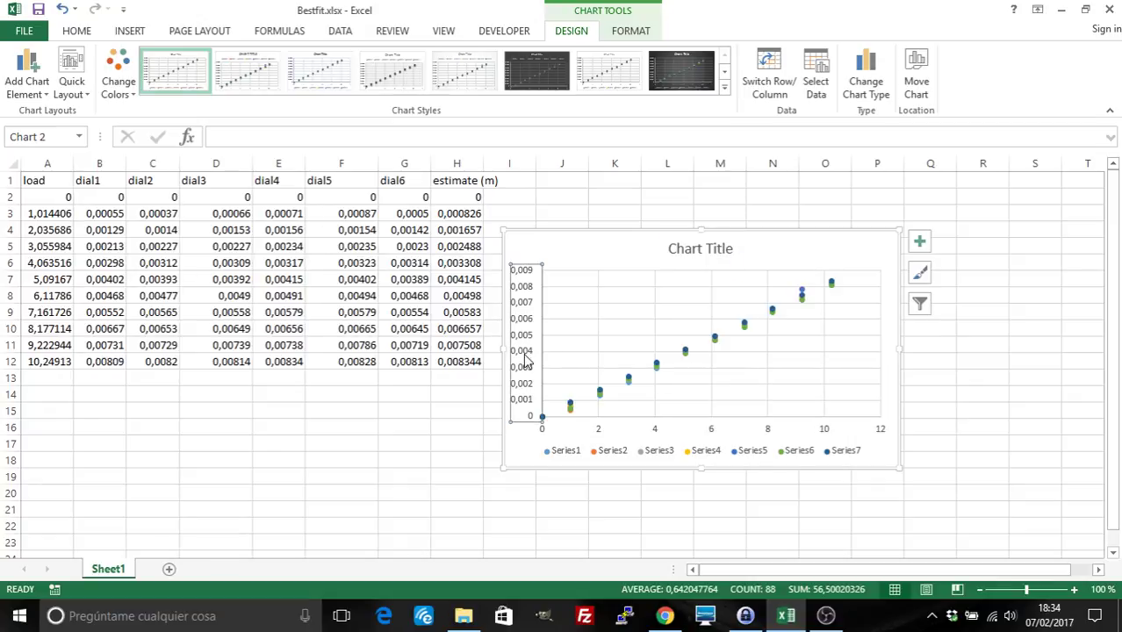
right_click(525, 358)
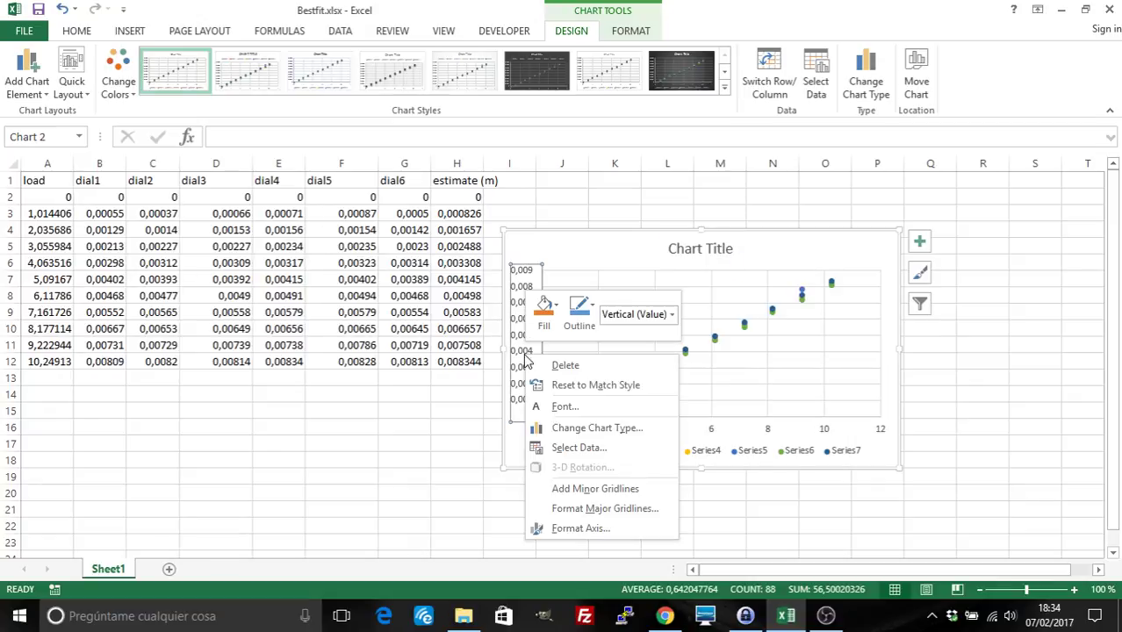
click(763, 431)
click(769, 431)
right_click(768, 431)
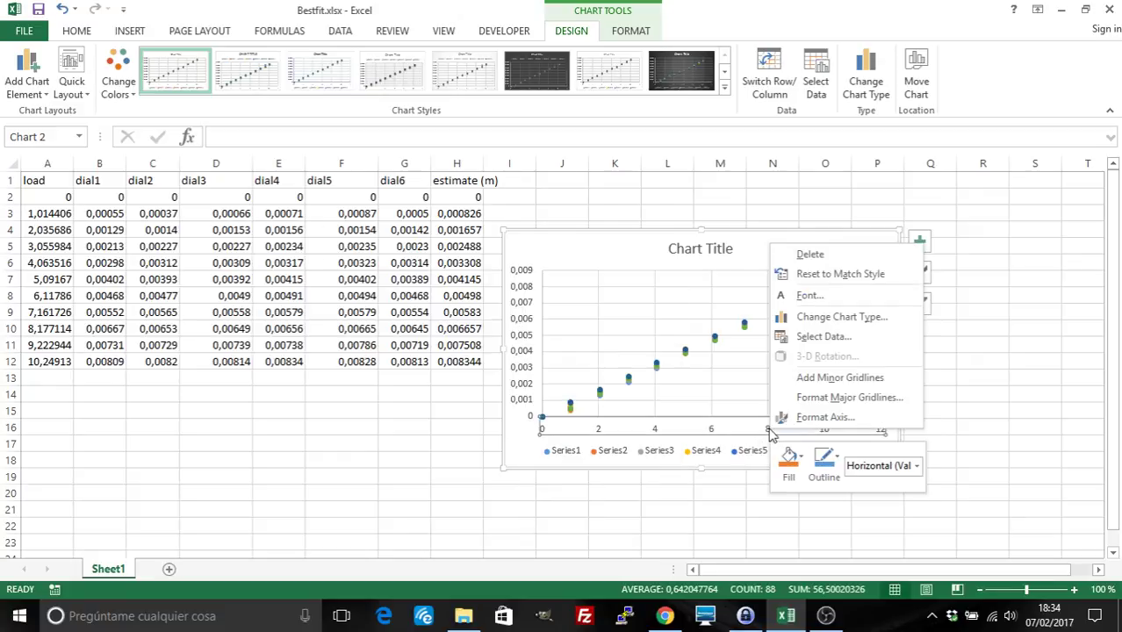
key(Escape)
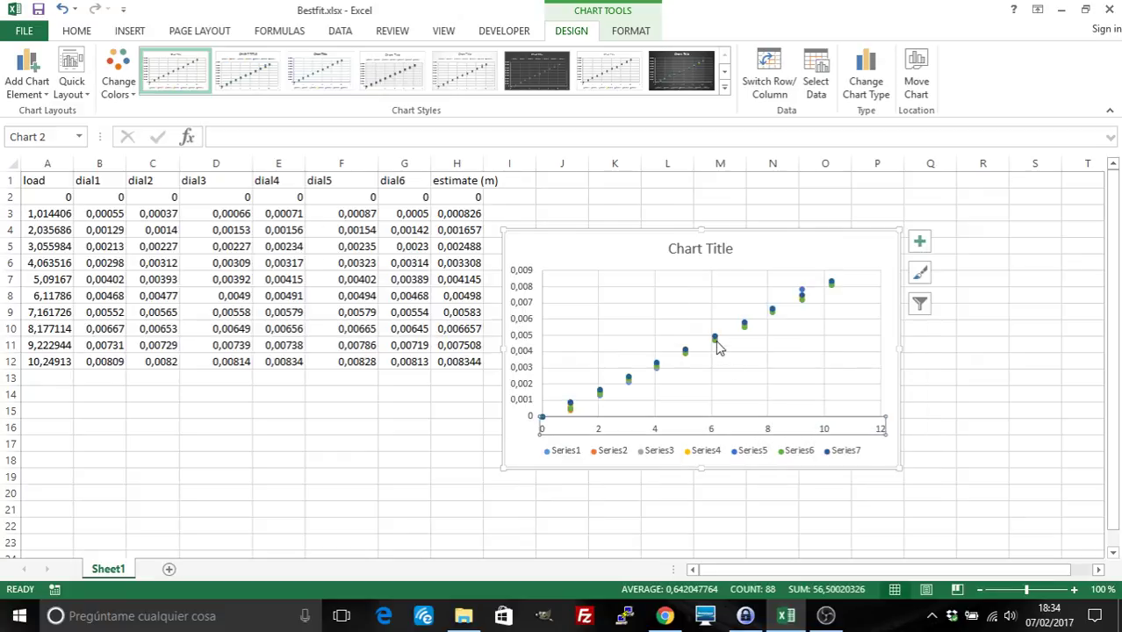
- Review the Series7 data point options and the chart formatting and design commands
click(715, 339)
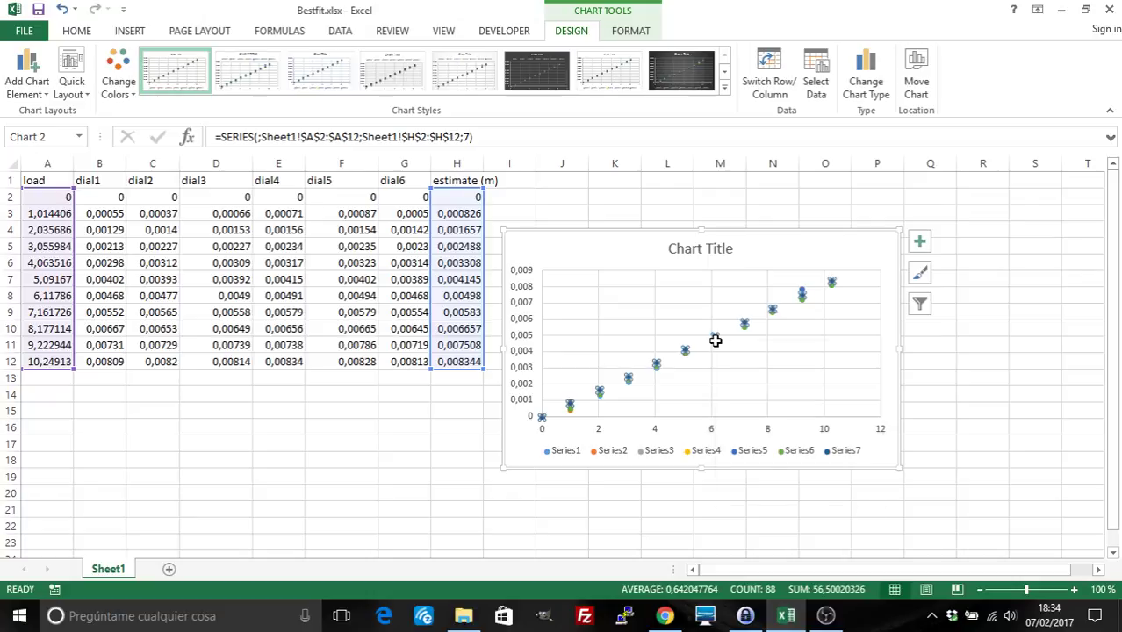
right_click(715, 340)
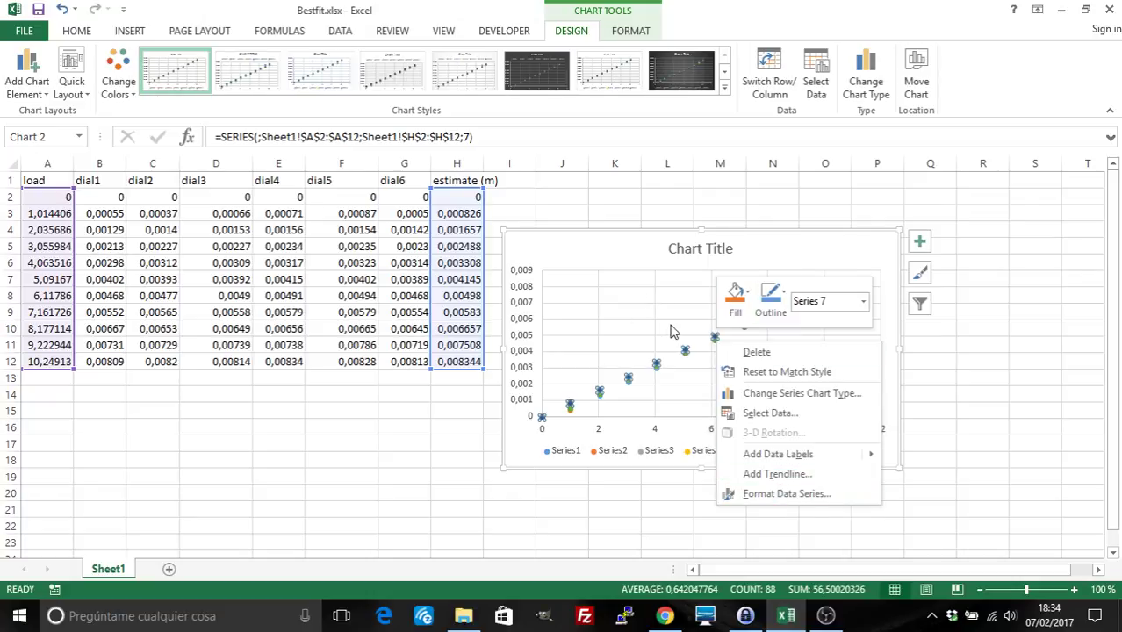
click(637, 314)
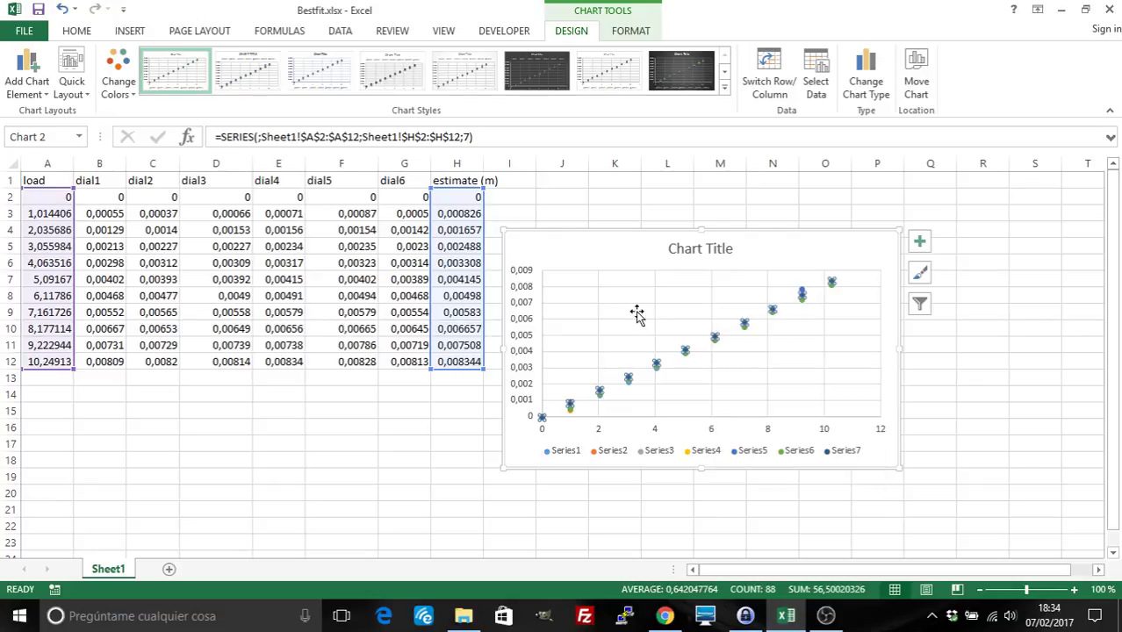
click(629, 32)
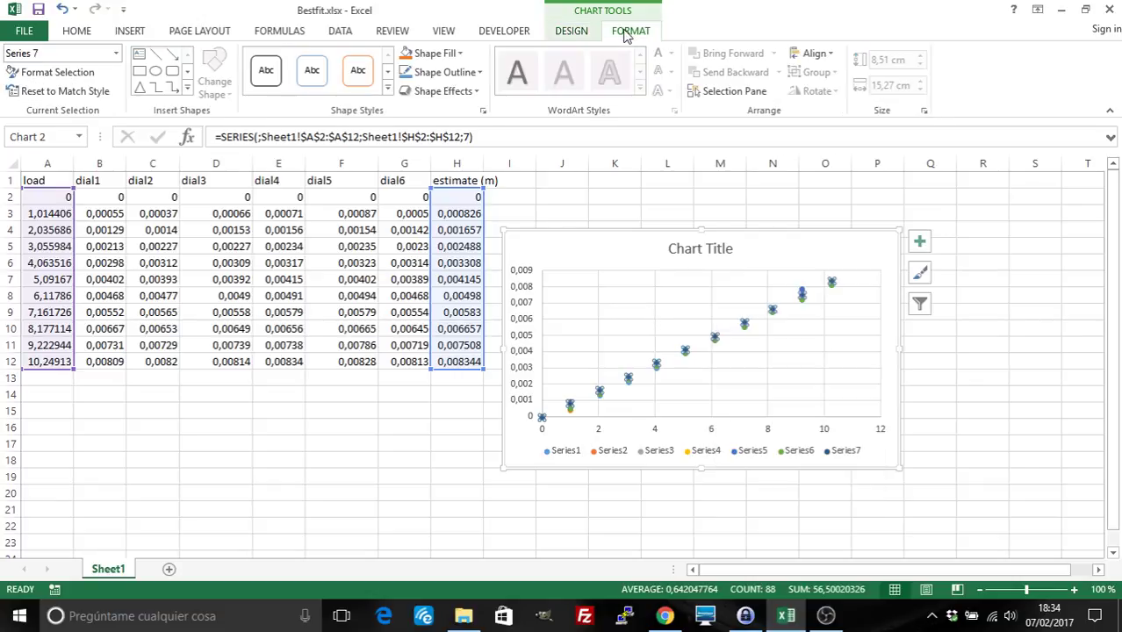
click(575, 32)
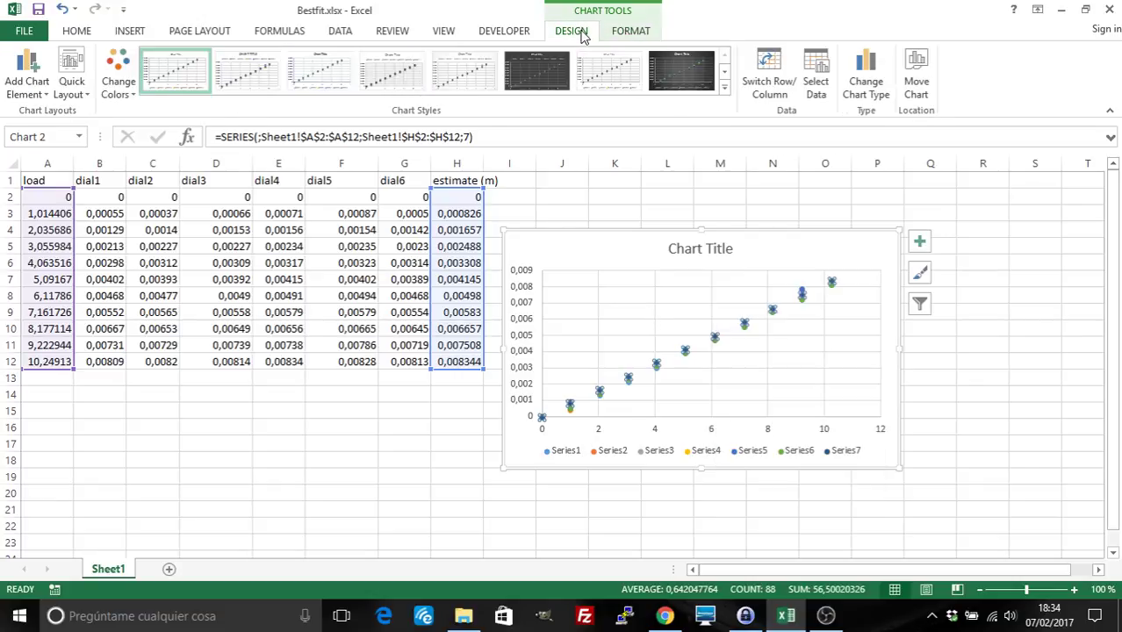
- Add a linear trendline based on Series5 from Chart Elements, then select it
click(814, 255)
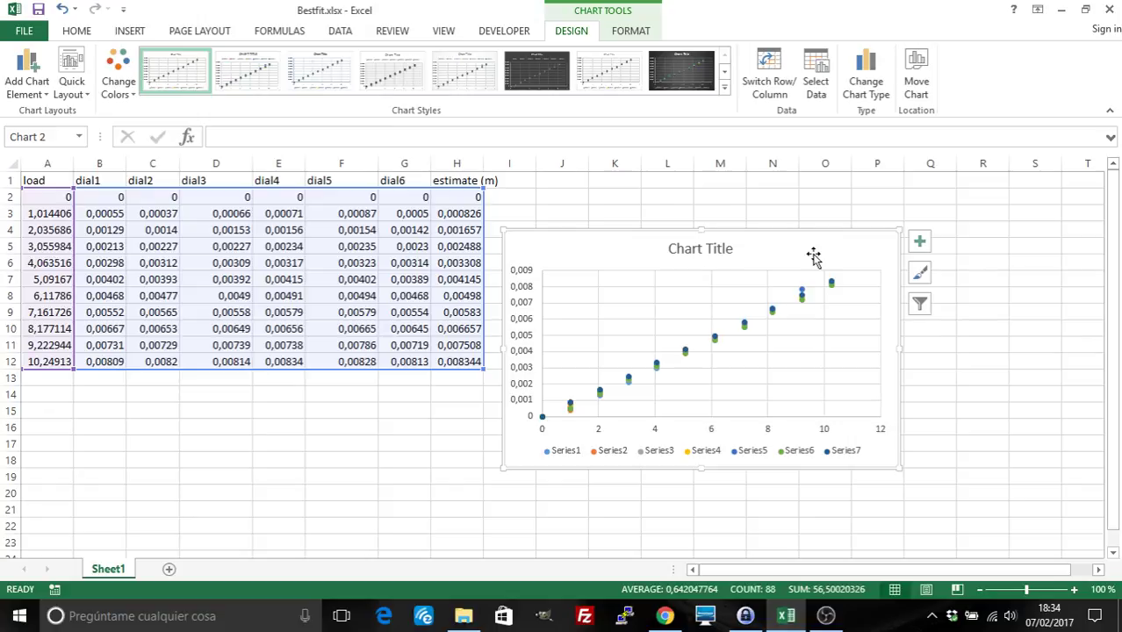
click(46, 95)
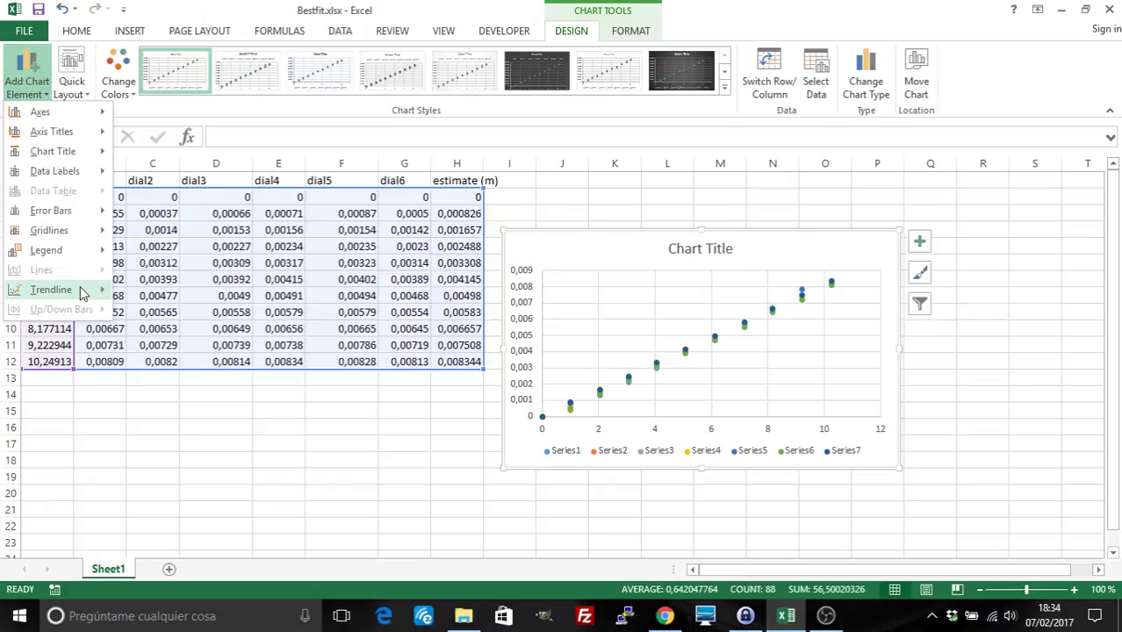
mouse_move(80, 291)
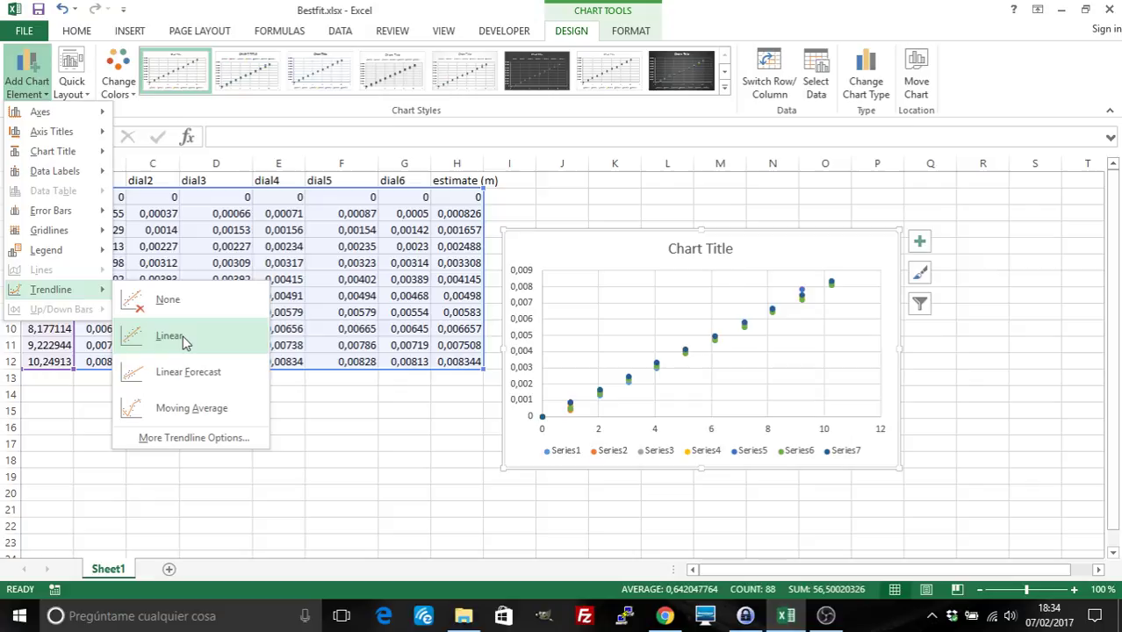
click(918, 244)
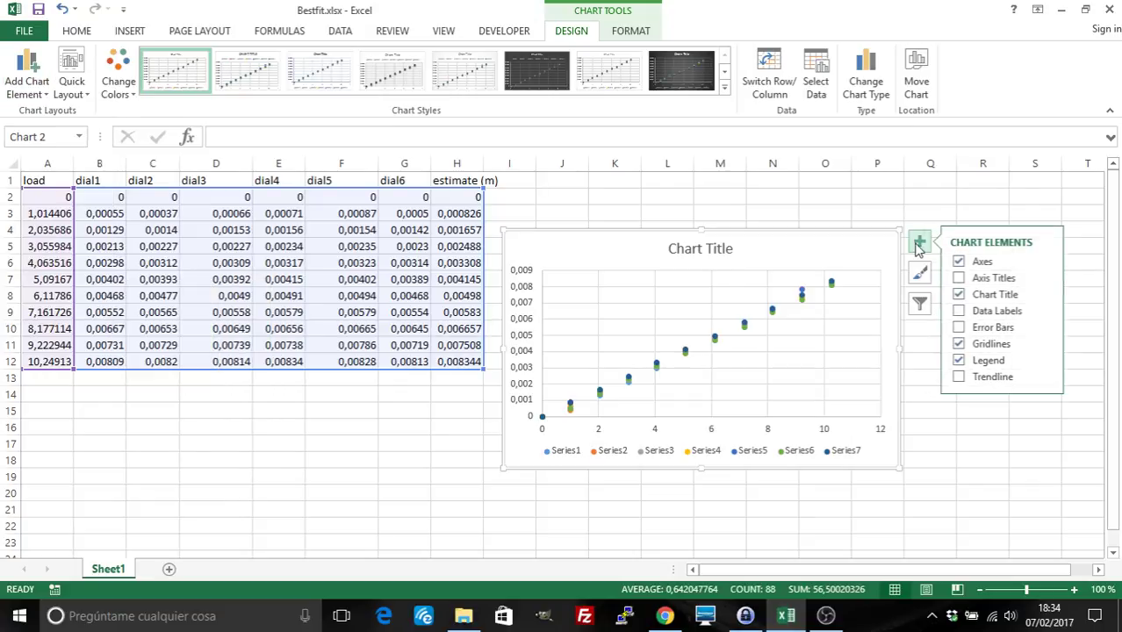
click(959, 376)
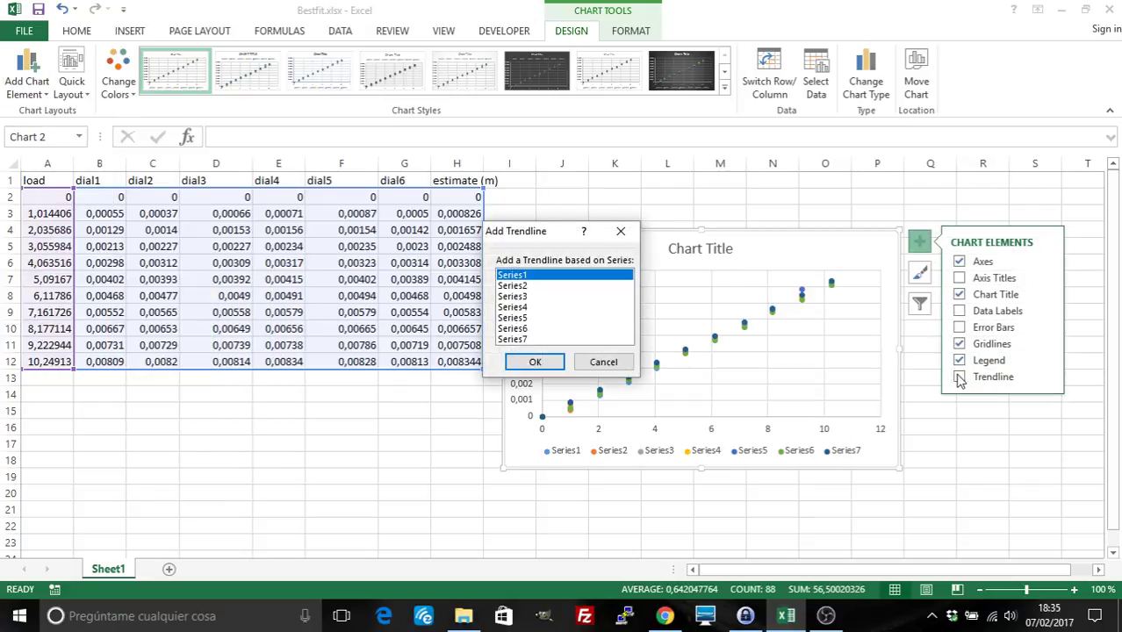
click(518, 318)
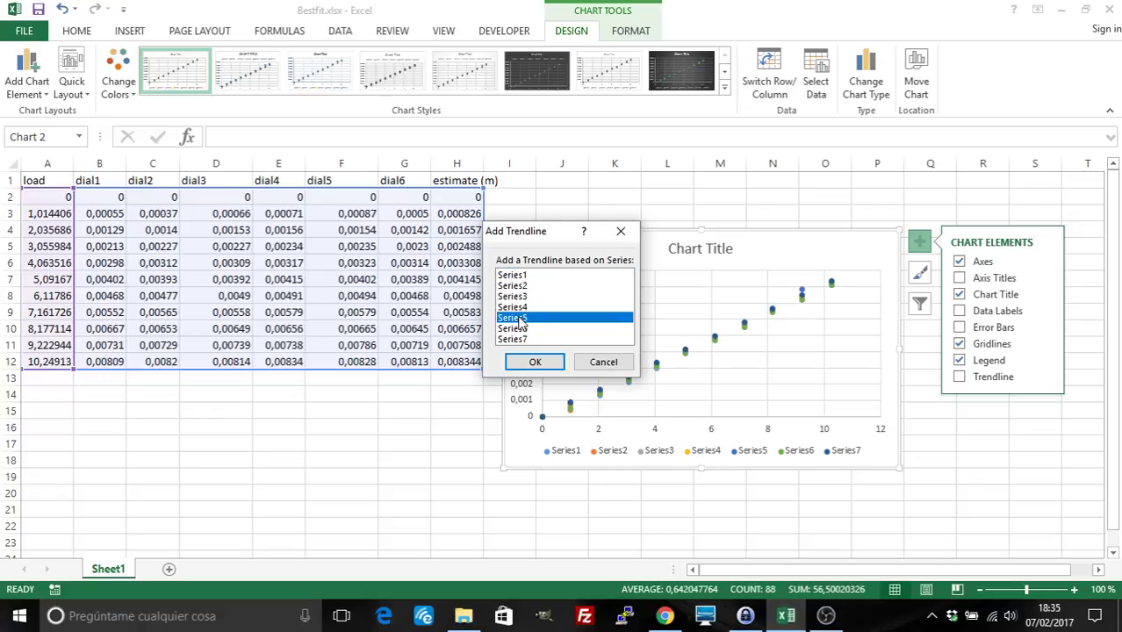
click(532, 362)
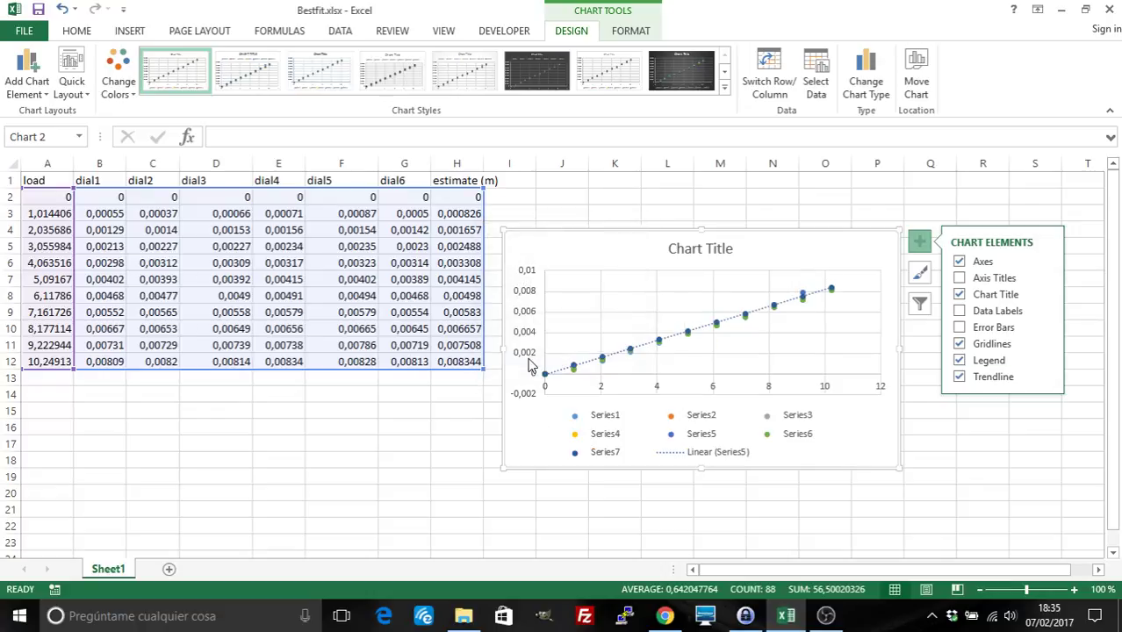
click(673, 342)
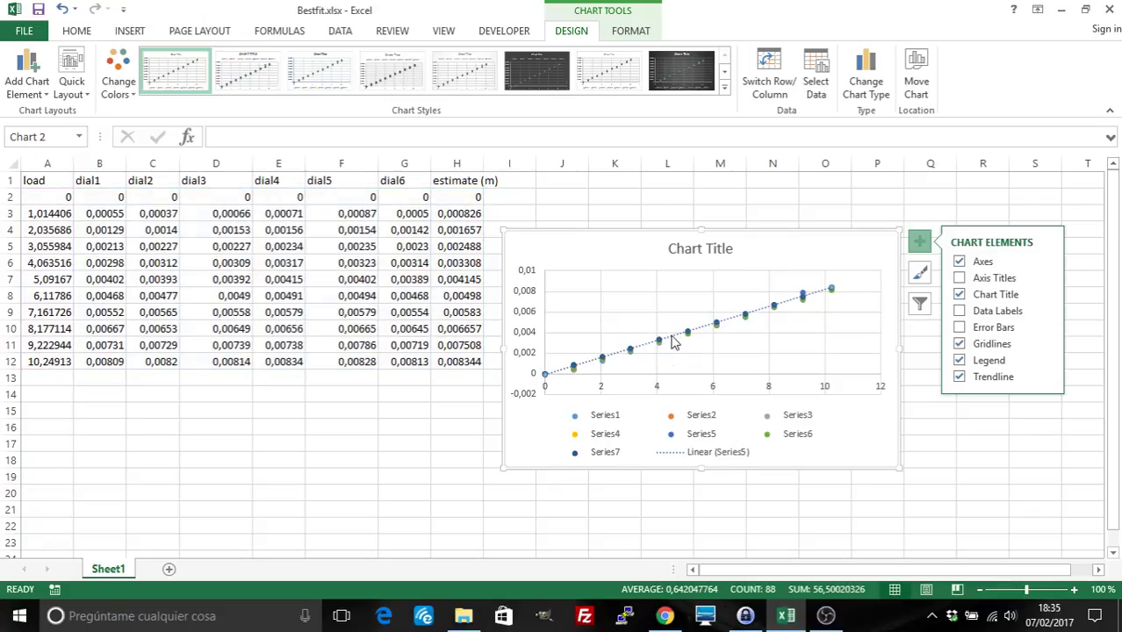
right_click(672, 342)
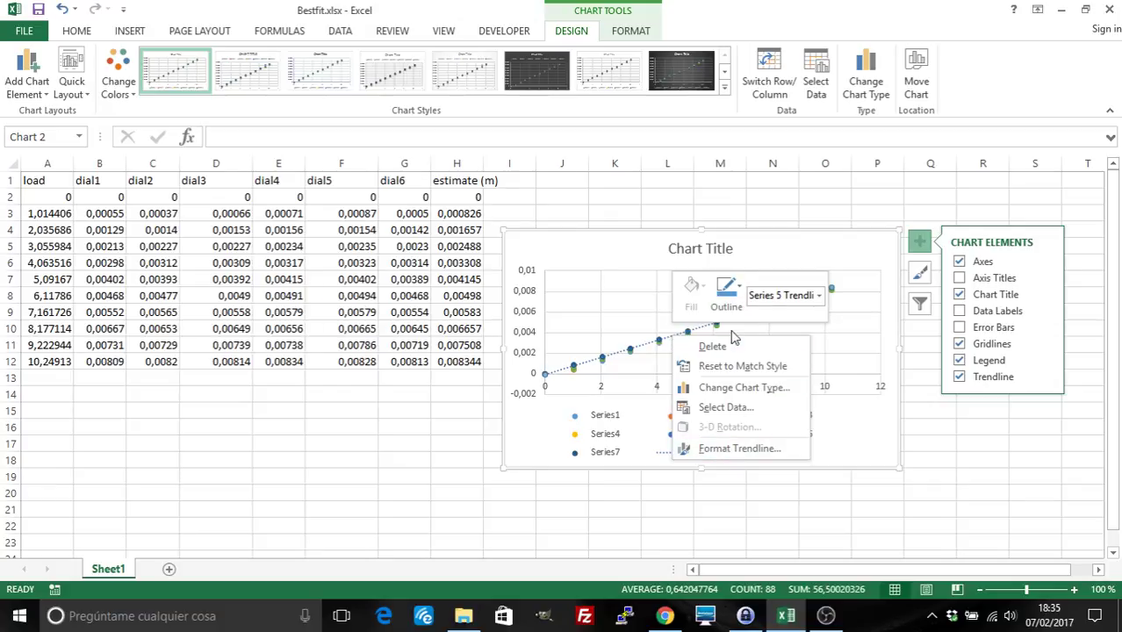
click(740, 289)
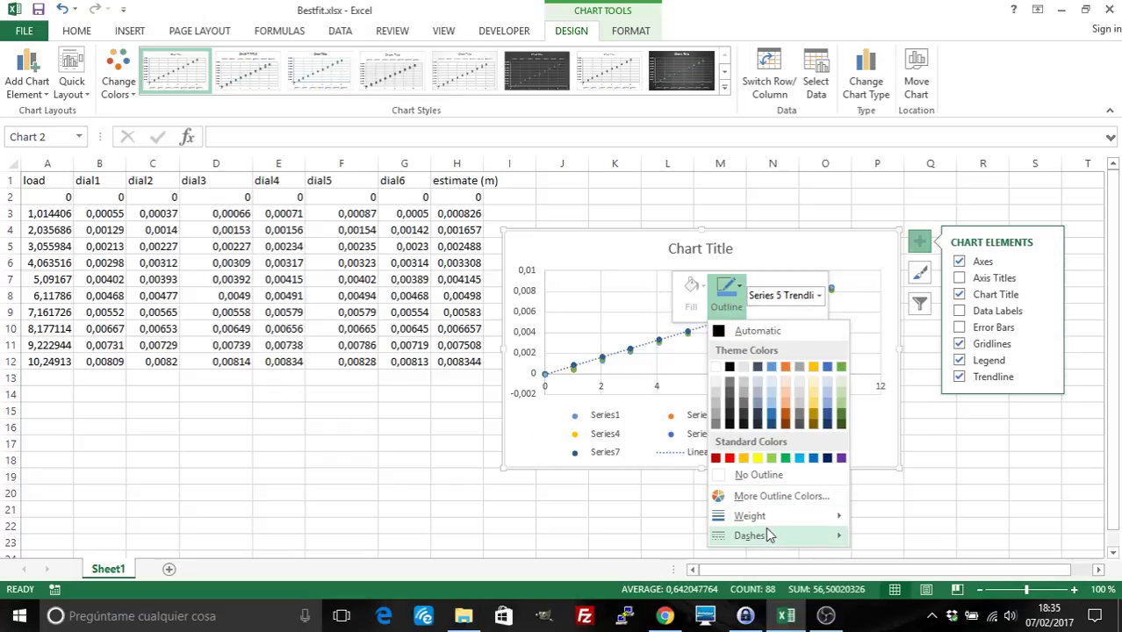
mouse_move(770, 535)
click(886, 468)
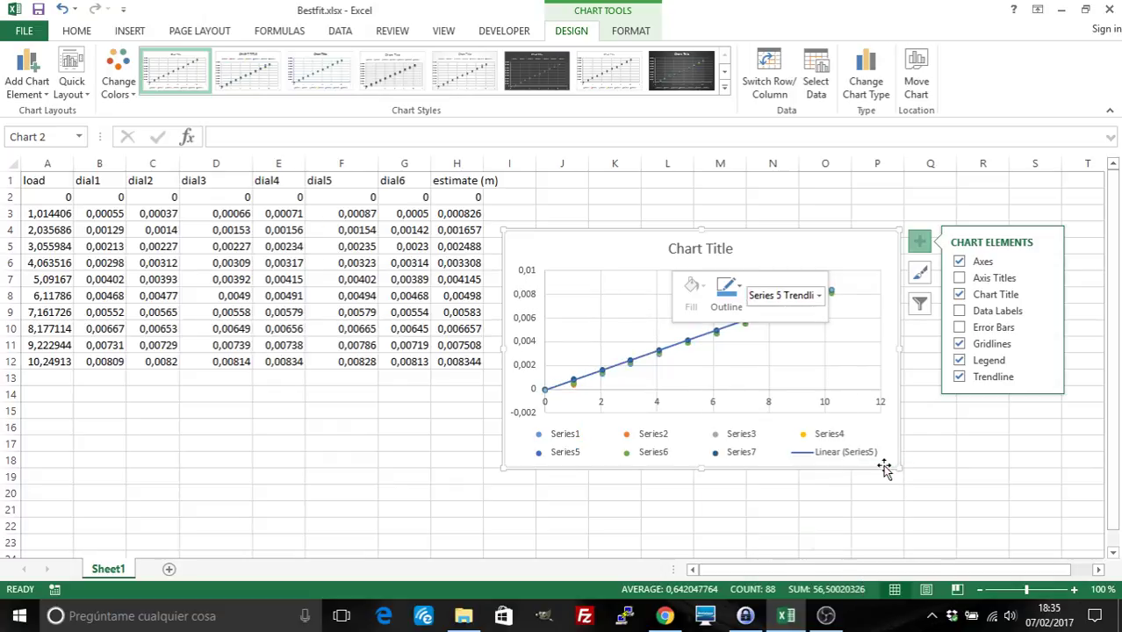
click(765, 360)
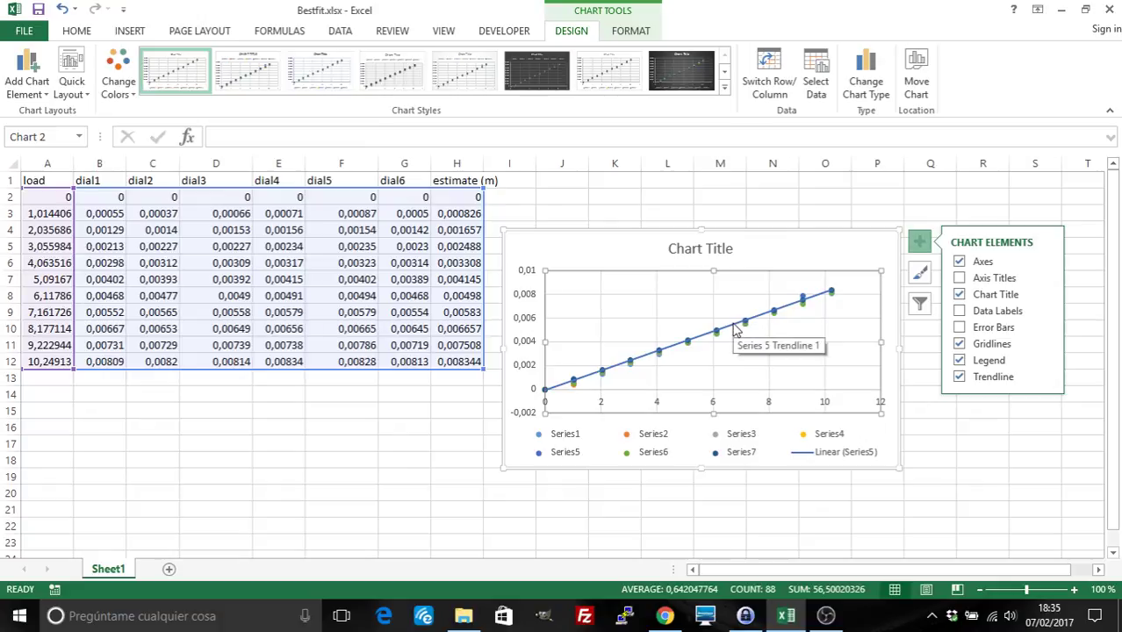
click(714, 406)
right_click(713, 406)
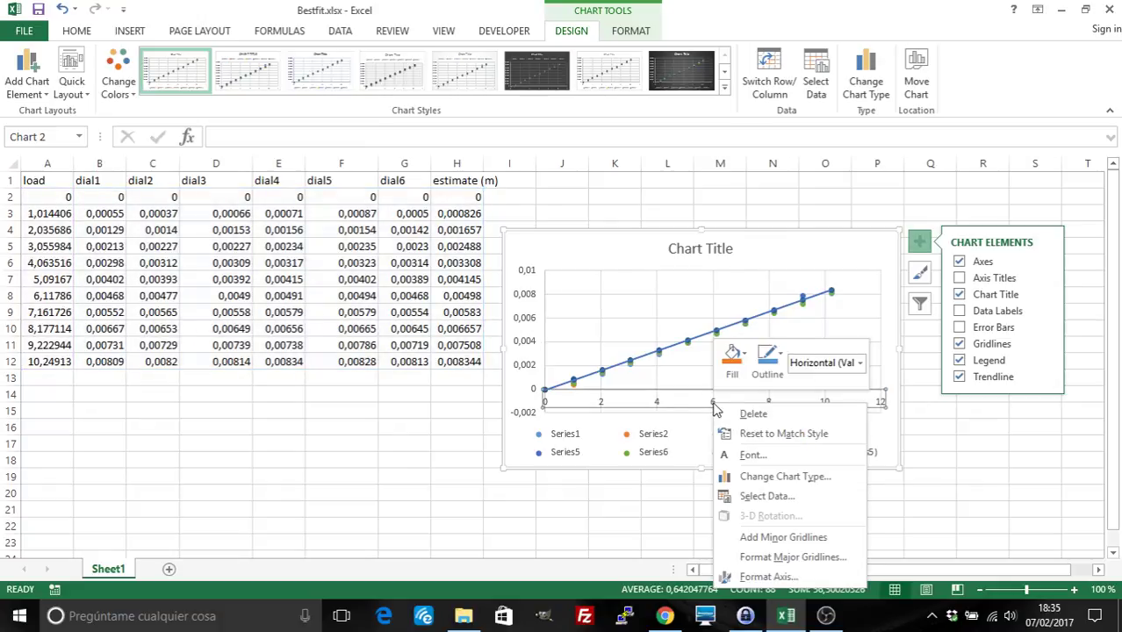
click(772, 576)
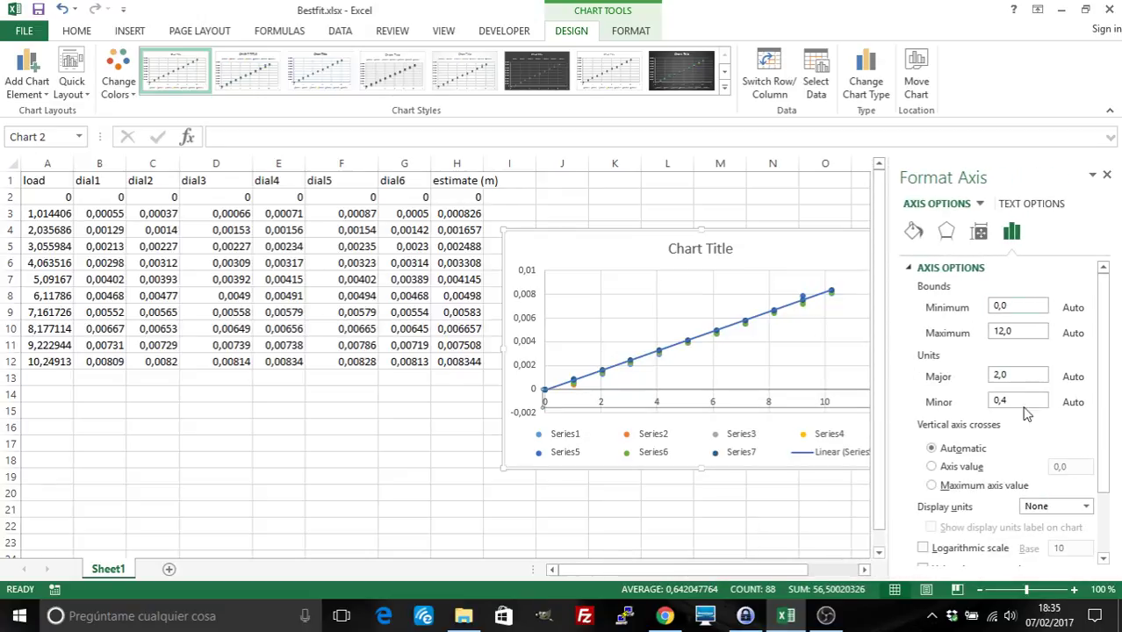
click(1106, 175)
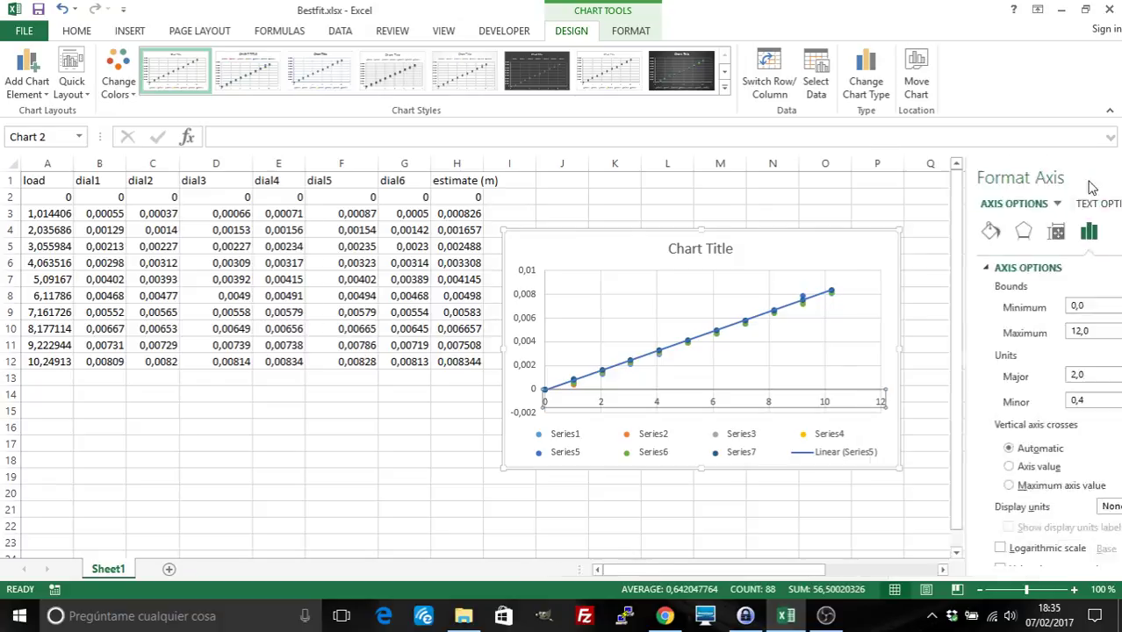
- Display the trendline equation and R² on the chart, then move the label up beside the title
right_click(758, 323)
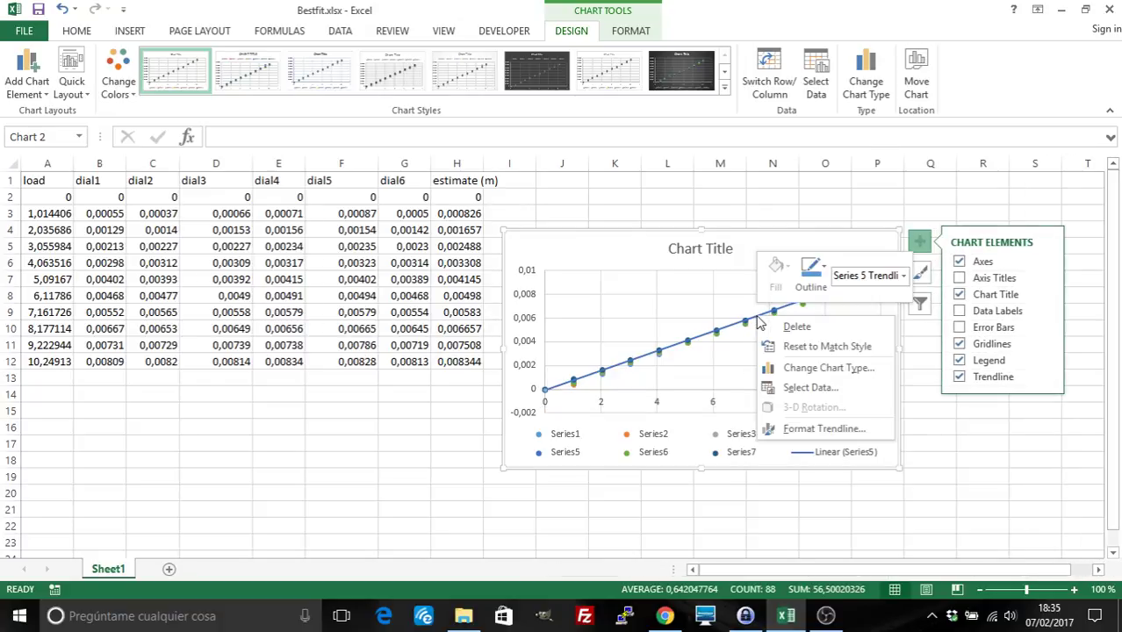
click(808, 426)
drag(1105, 386, 1104, 474)
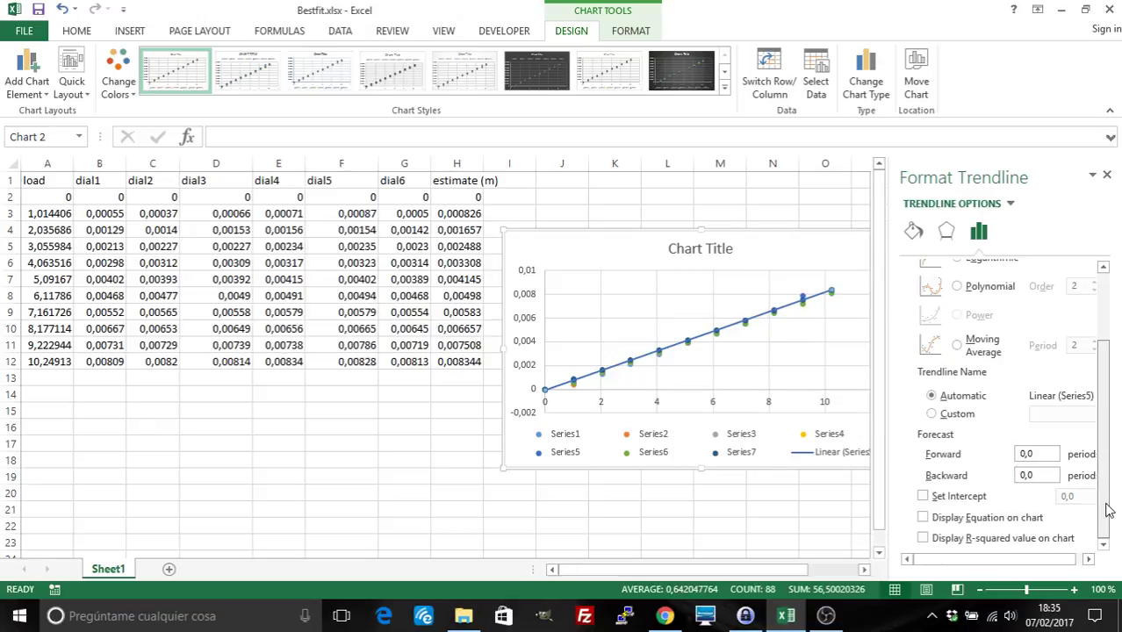
click(925, 520)
click(923, 538)
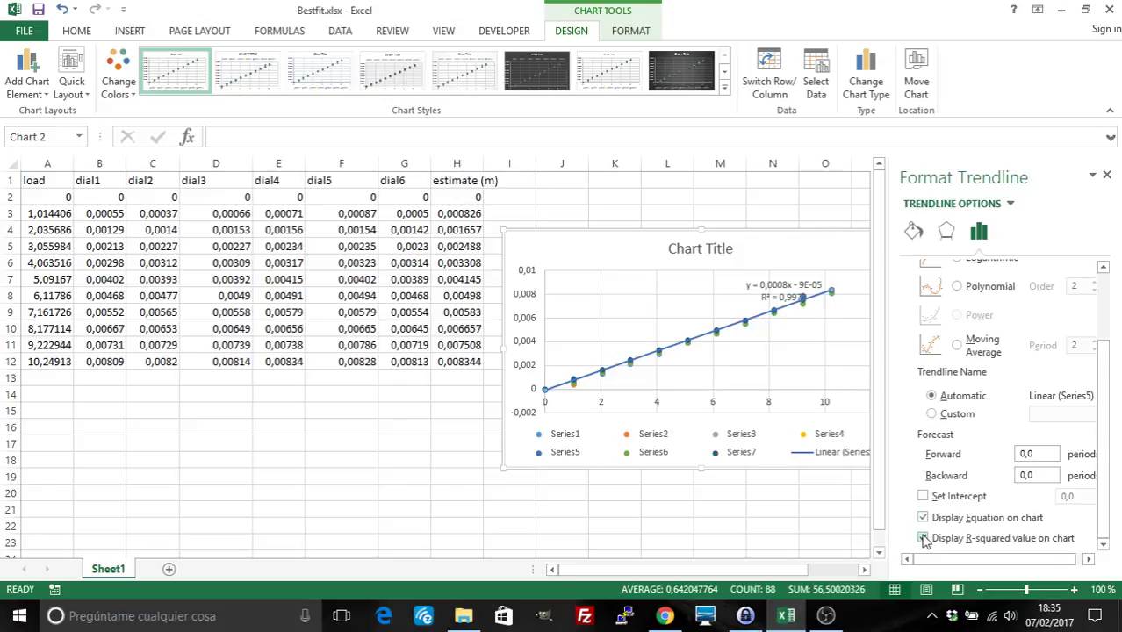
click(1107, 174)
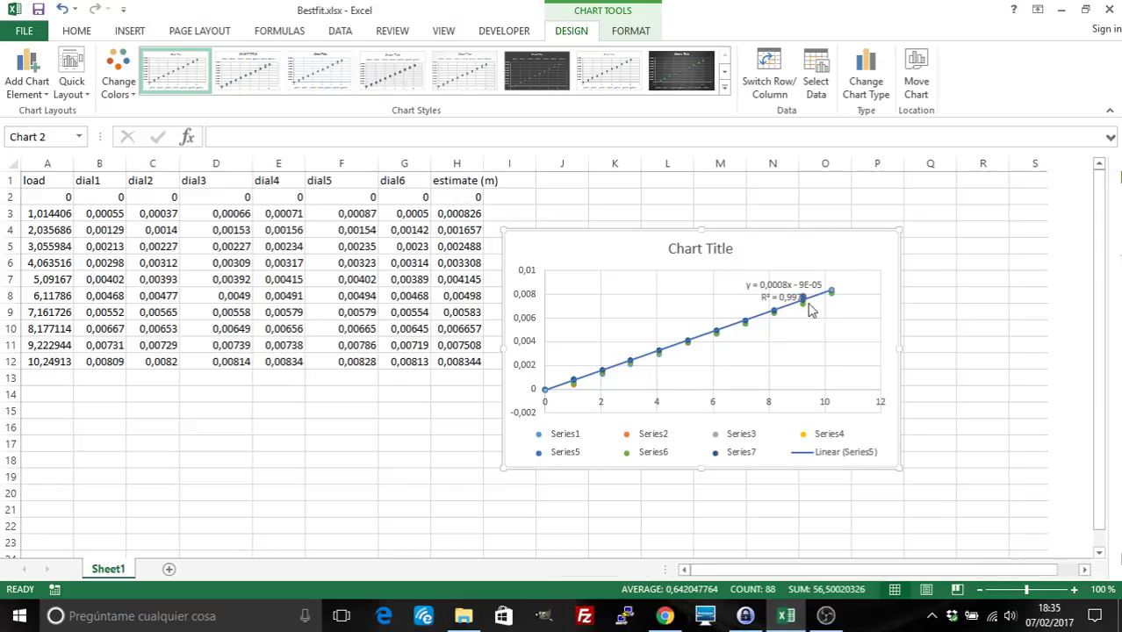
drag(772, 285, 782, 257)
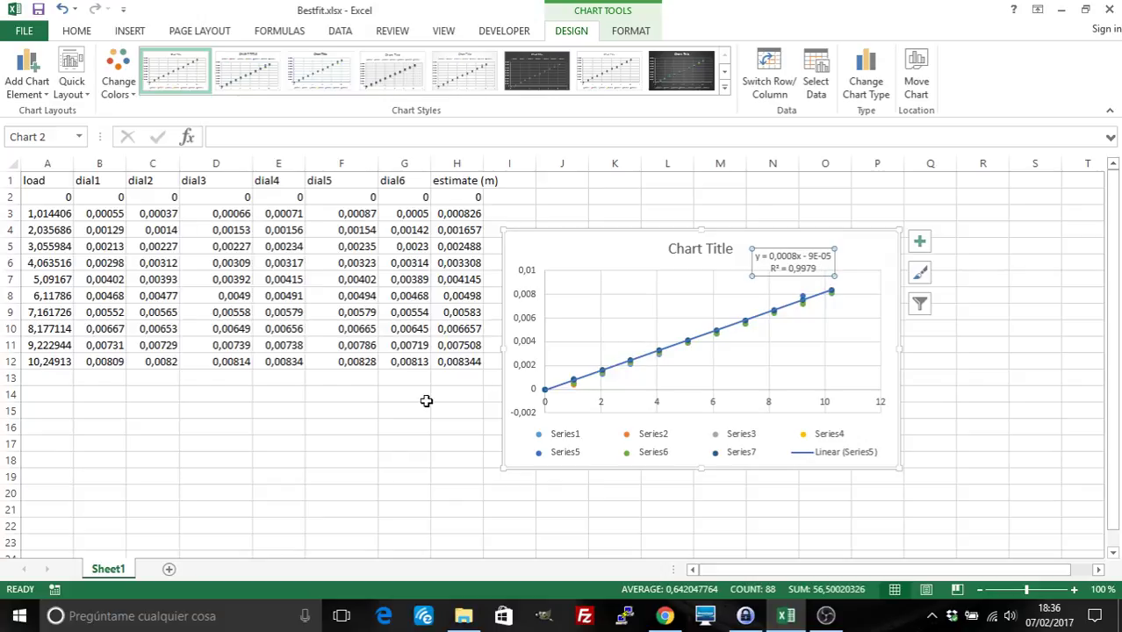
- Start typing =linest in B15, then abandon the partial entry
click(91, 410)
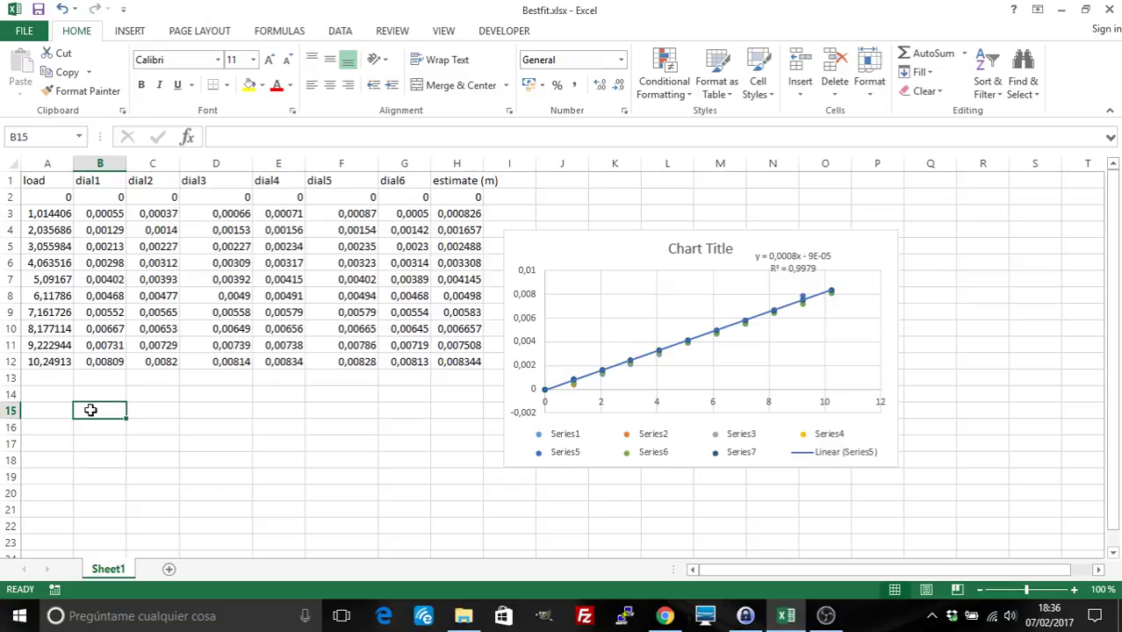
text(=li)
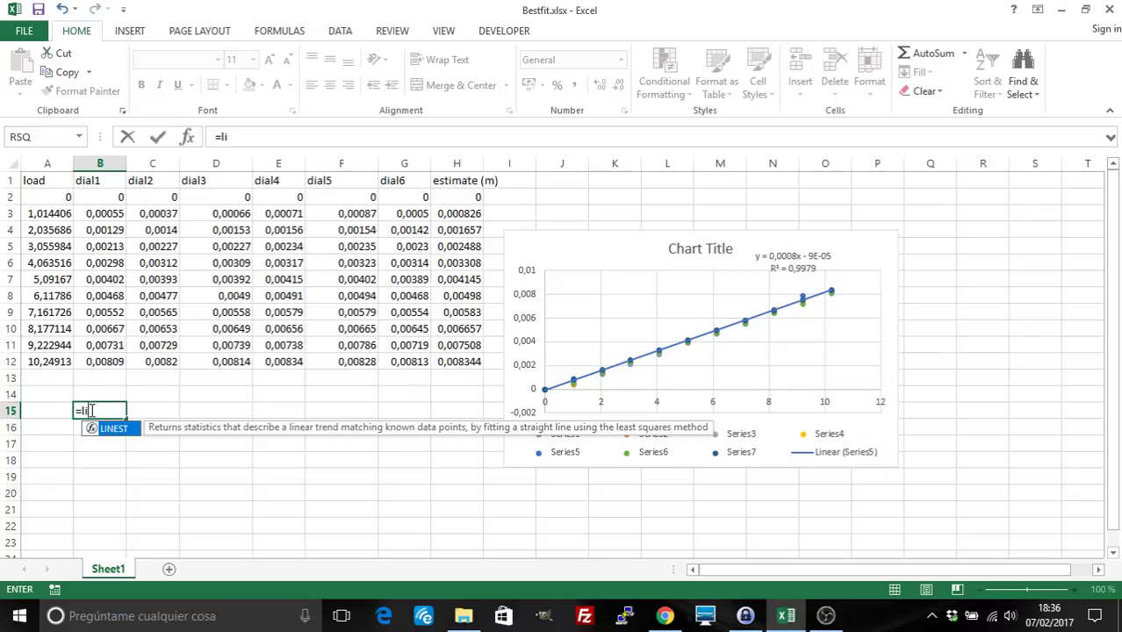
text(nest)
key(BackSpace)
key(BackSpace)
key(BackSpace)
key(BackSpace)
key(BackSpace)
key(BackSpace)
key(BackSpace)
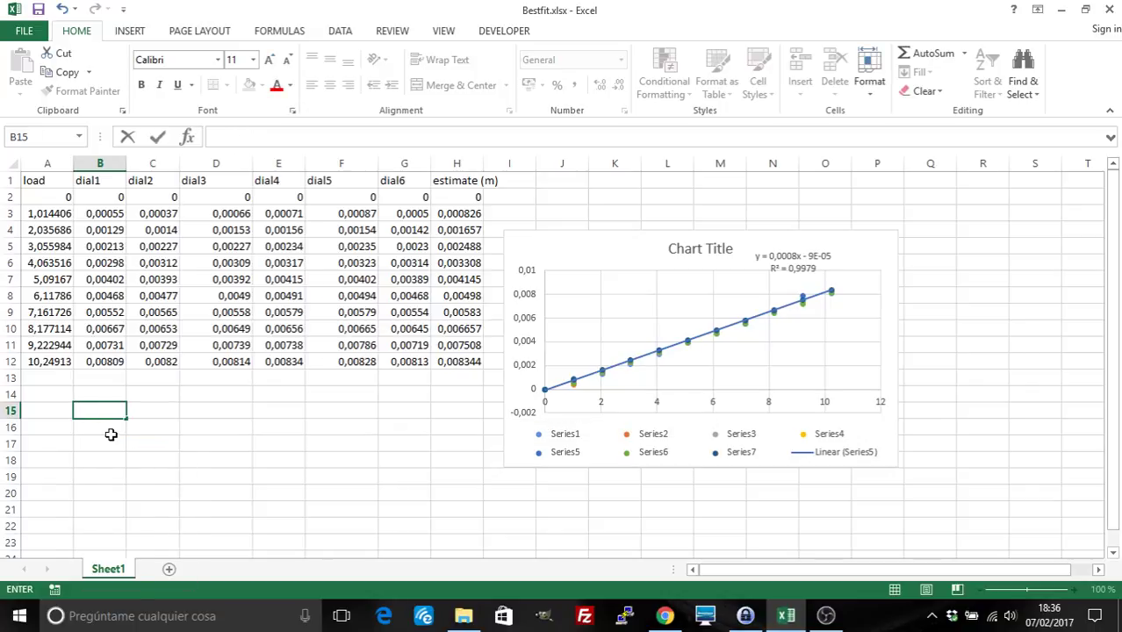
click(107, 428)
- Select B15:C22 and type =linest(F2:F12;A2:A12;True;True) in the formula bar
drag(95, 416, 176, 532)
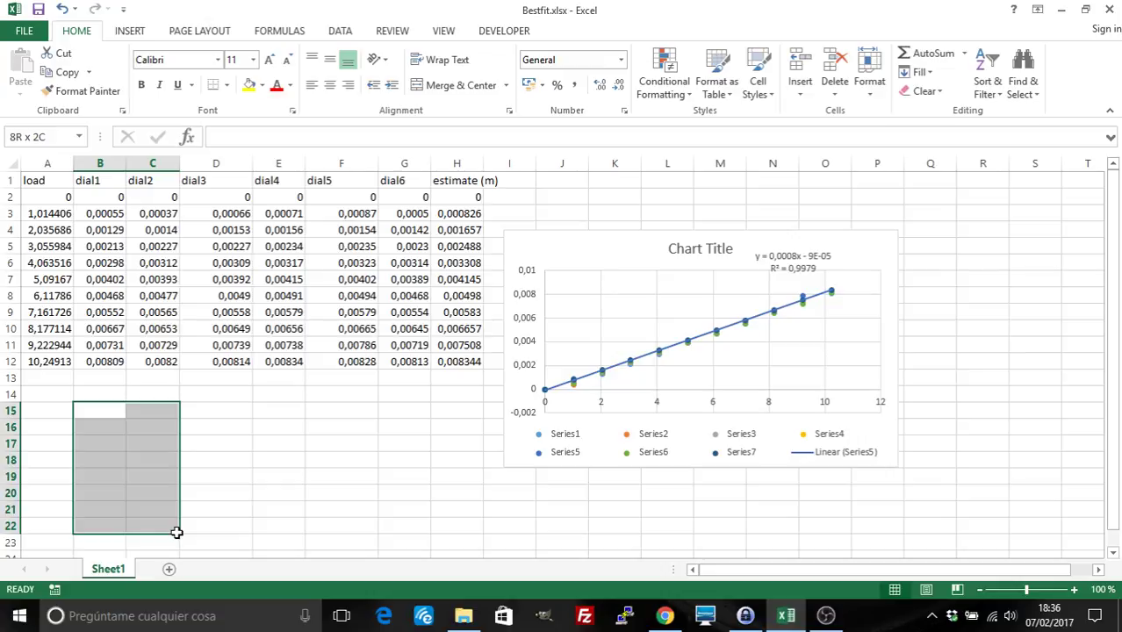
click(227, 138)
text(=linest)
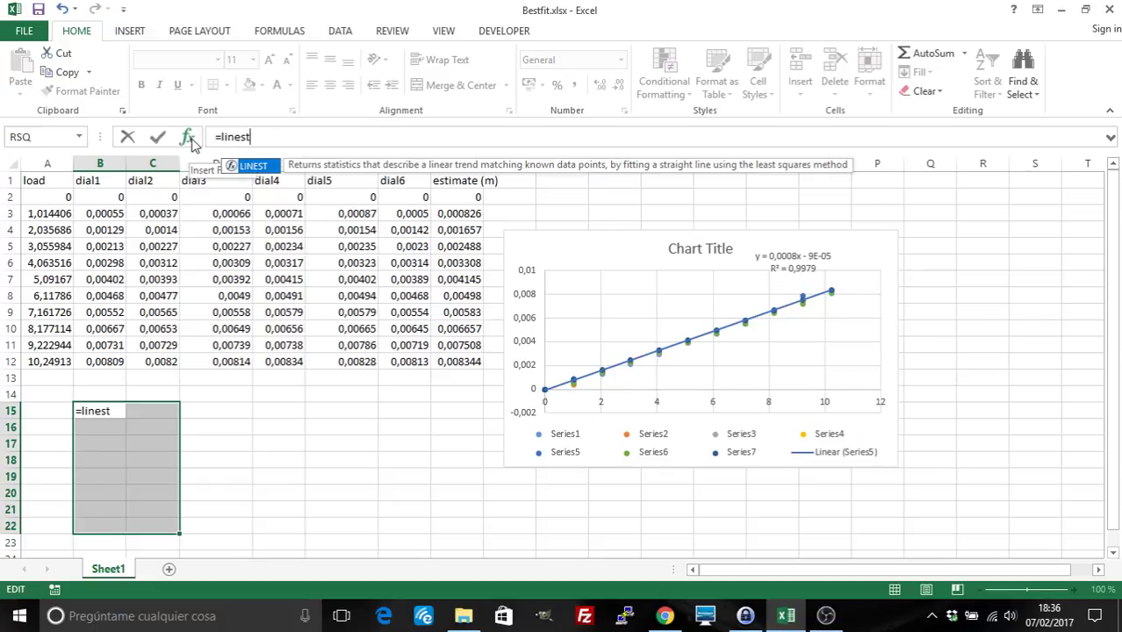
text(()
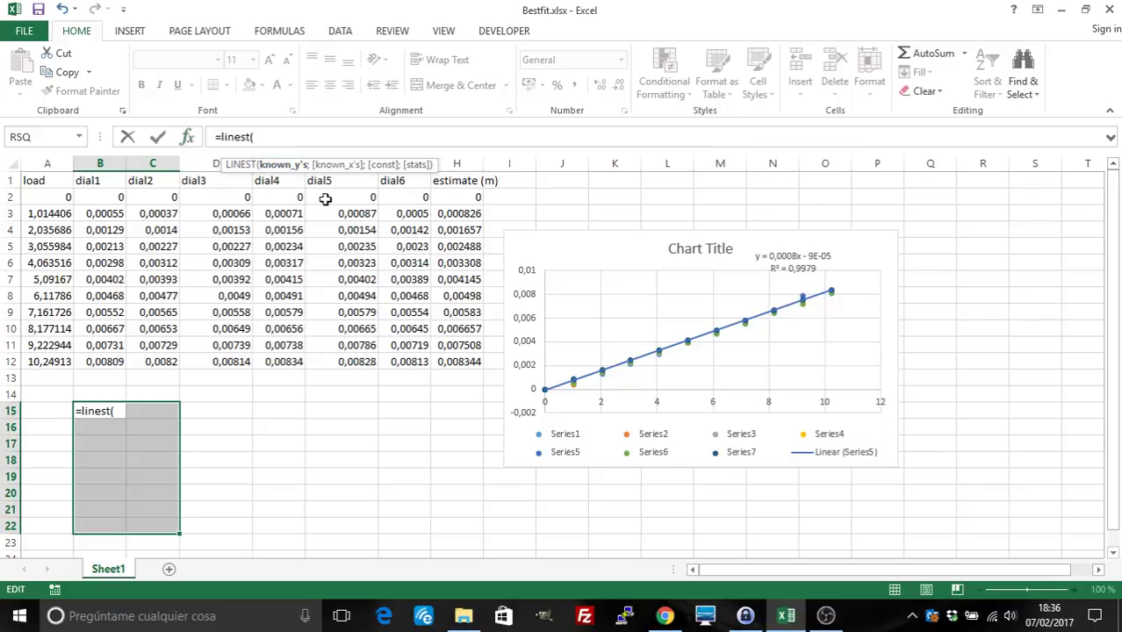
drag(326, 198, 332, 357)
text(;)
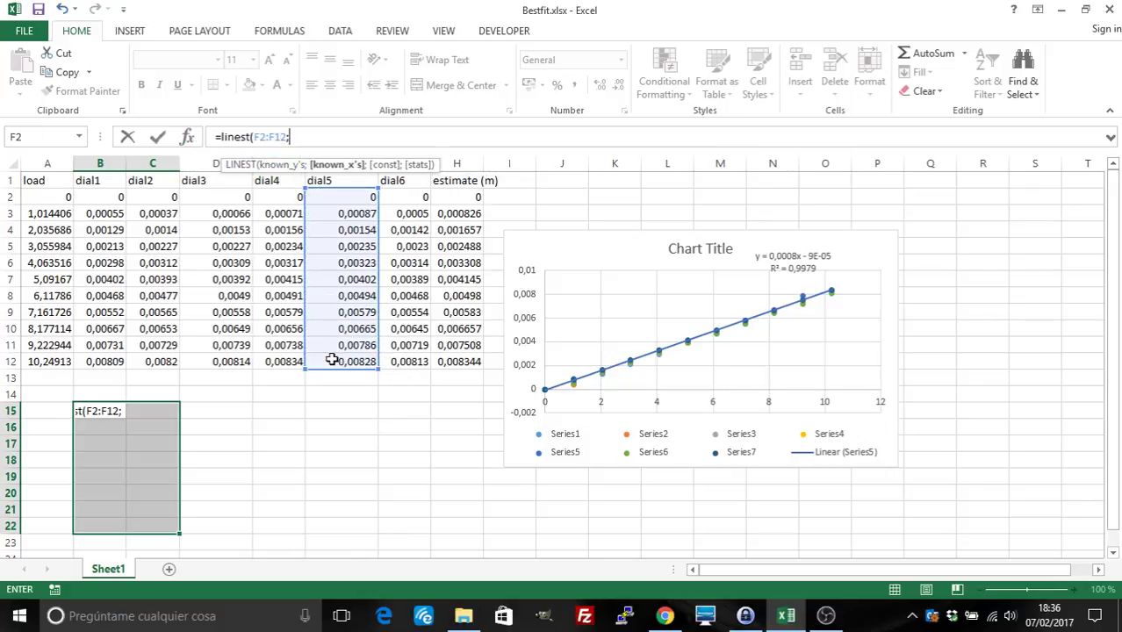
drag(53, 197, 55, 360)
text(;)
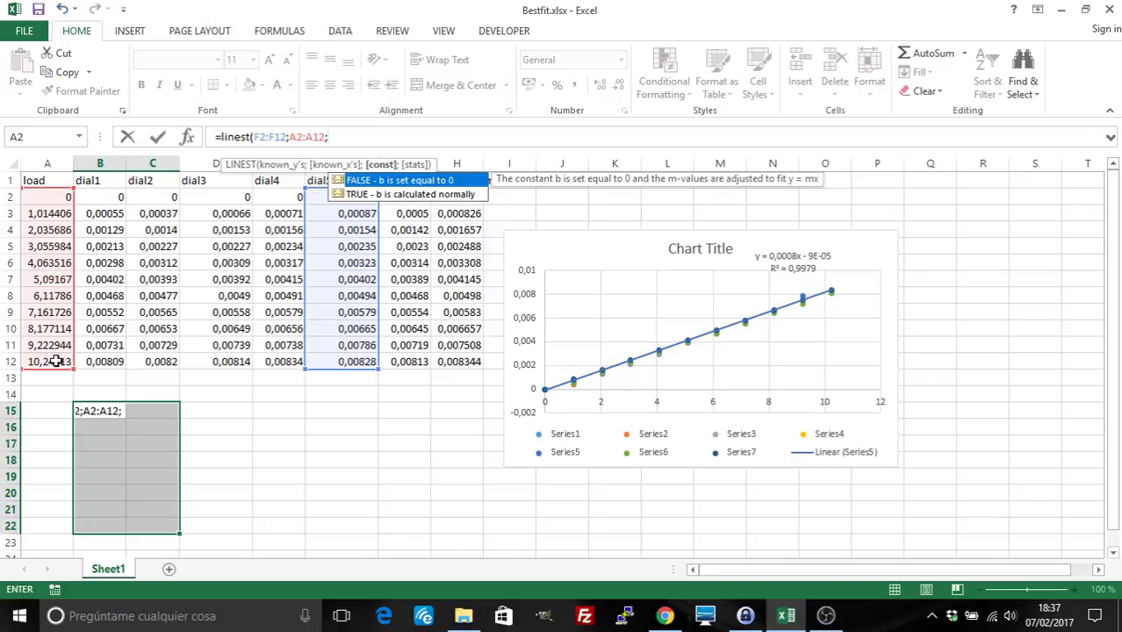
text(True;)
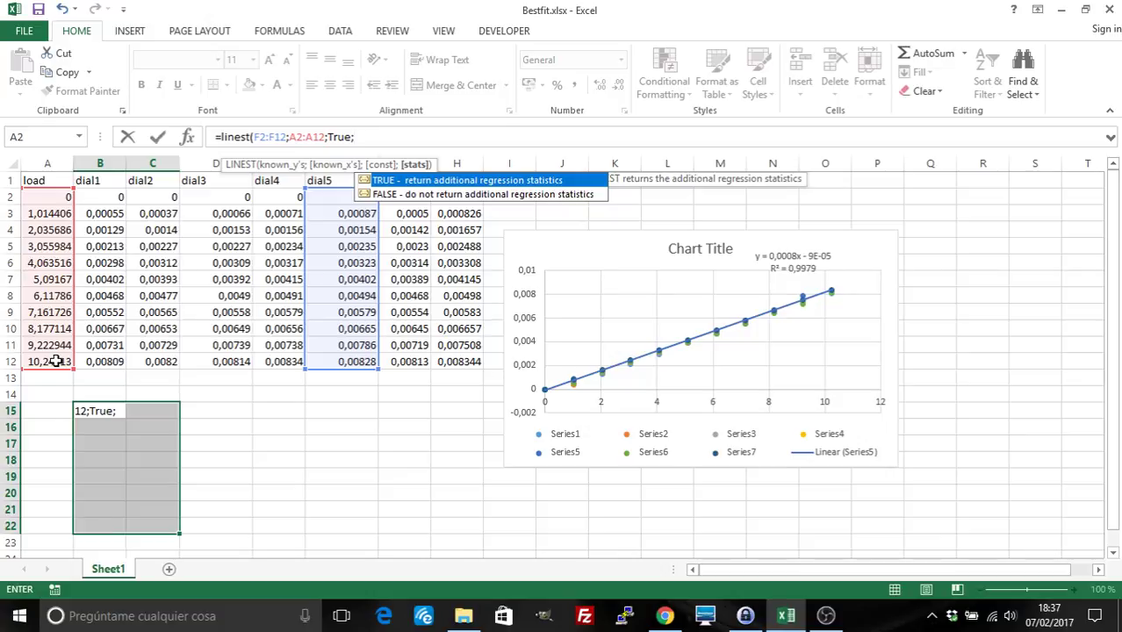
text(True))
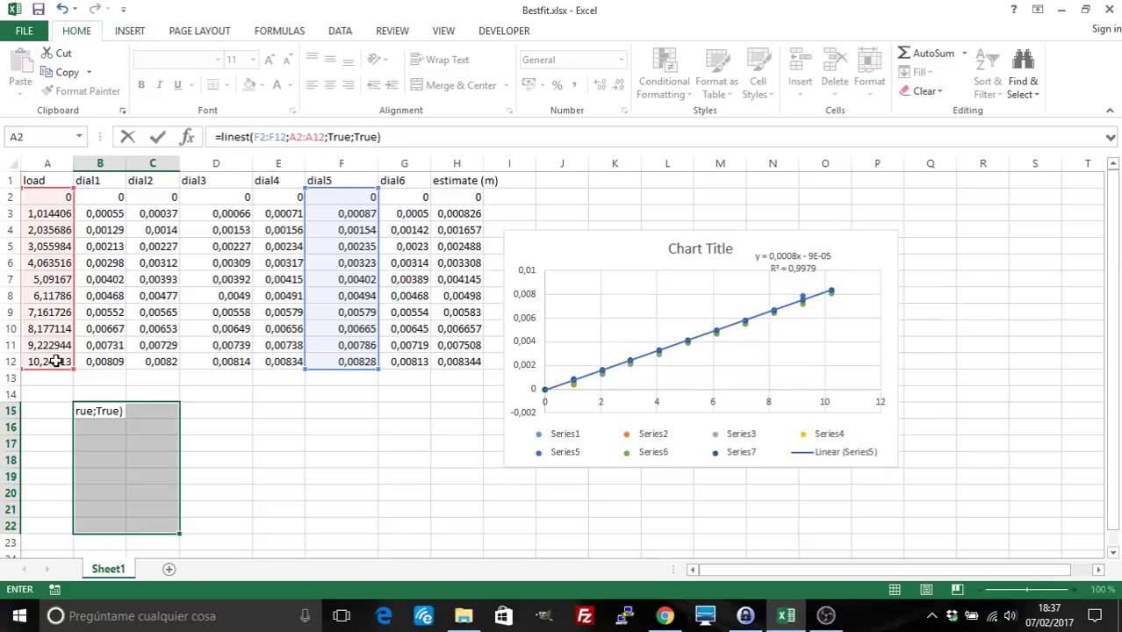
- Commit the LINEST formula as an array across B15:C22 with Ctrl+Shift+Enter
key(ctrl+shift+Return)
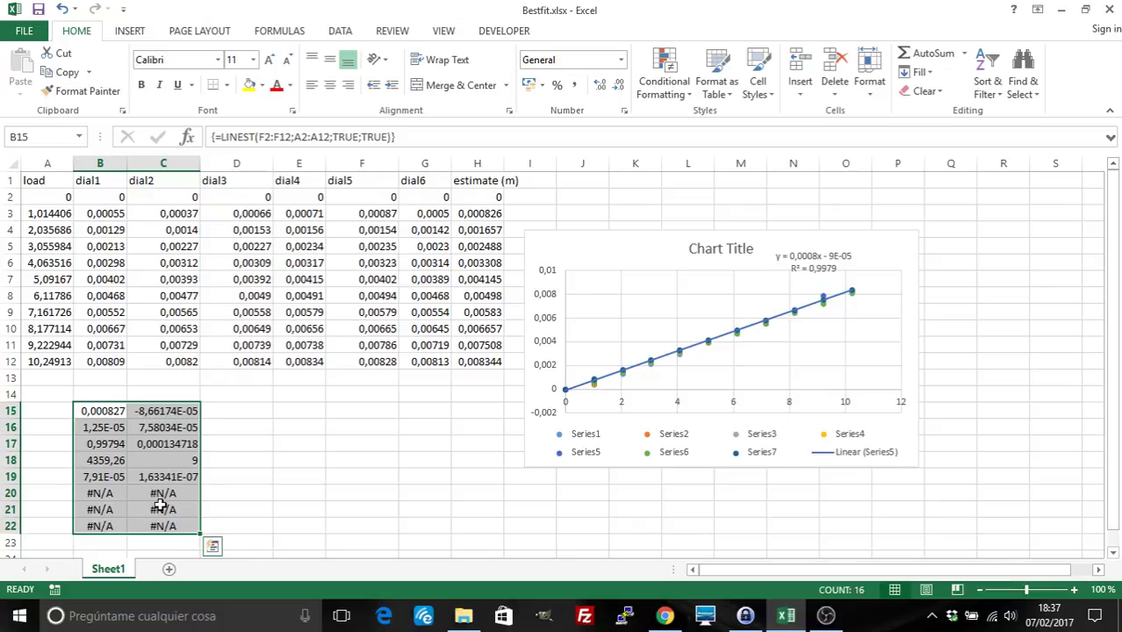
click(400, 138)
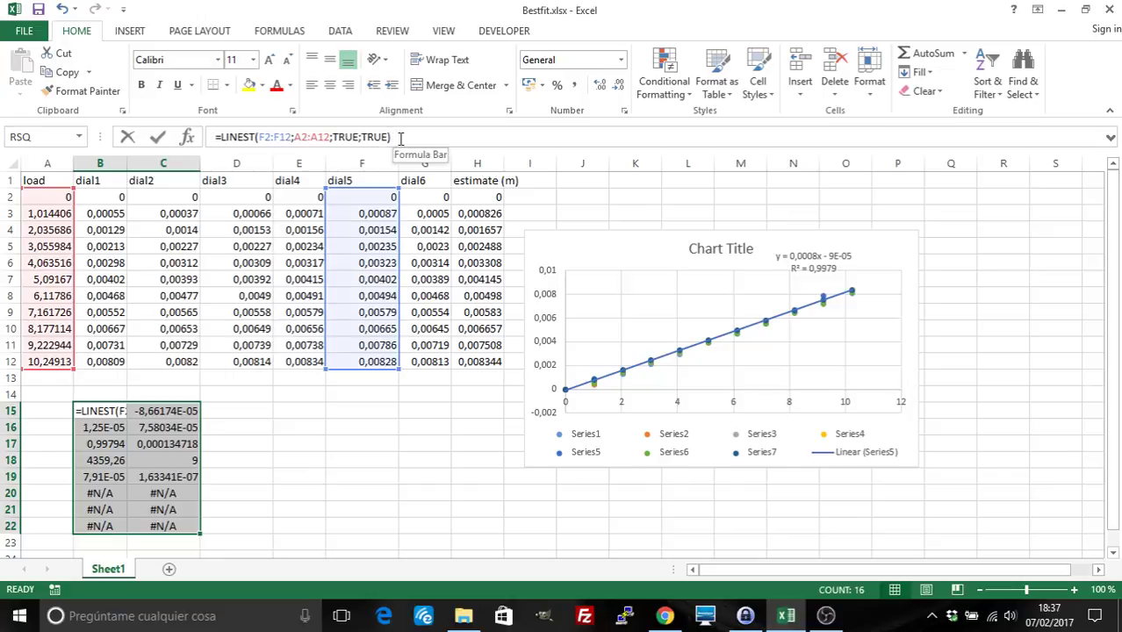
key(ctrl+shift+Return)
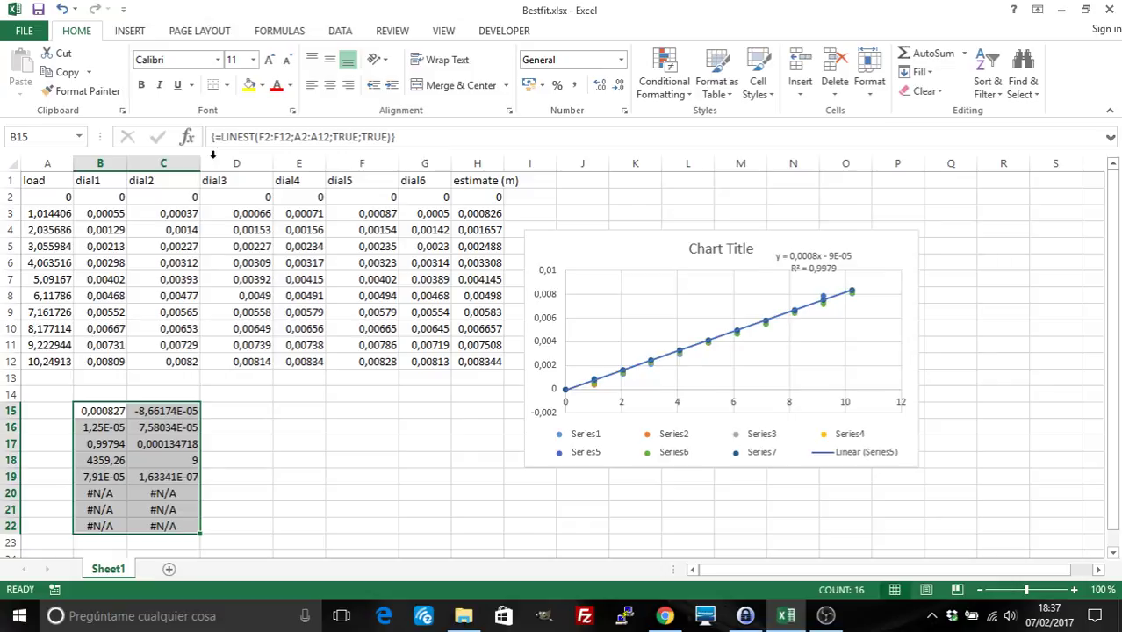
click(237, 413)
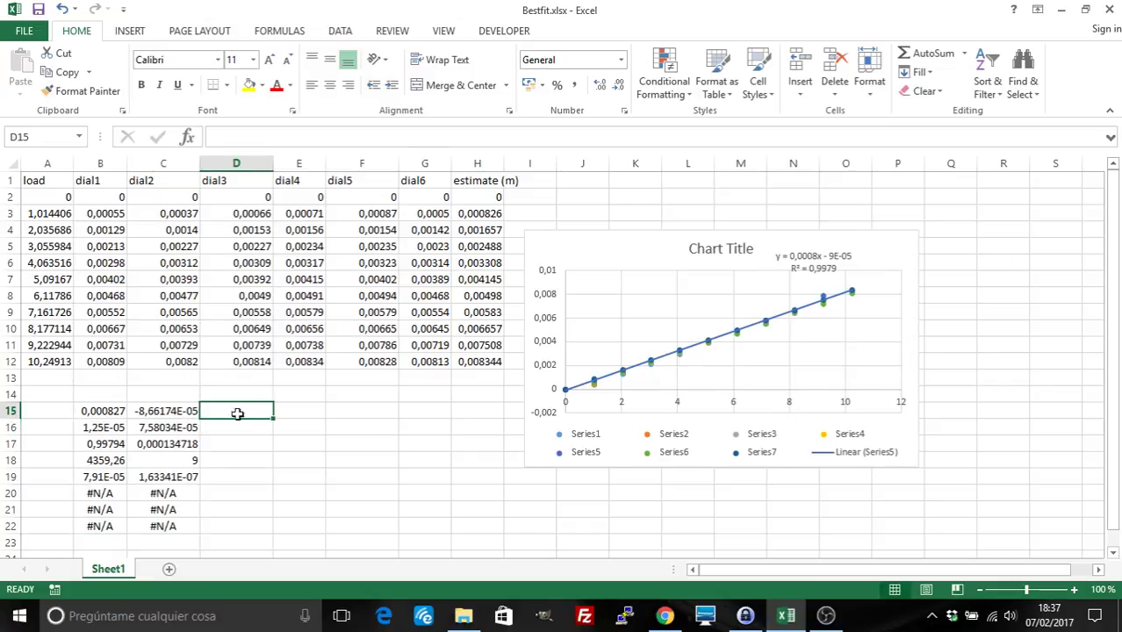
- Review the slope 0,000827, intercept -8,66174E-05, their standard errors, and R² 0,99794
click(118, 410)
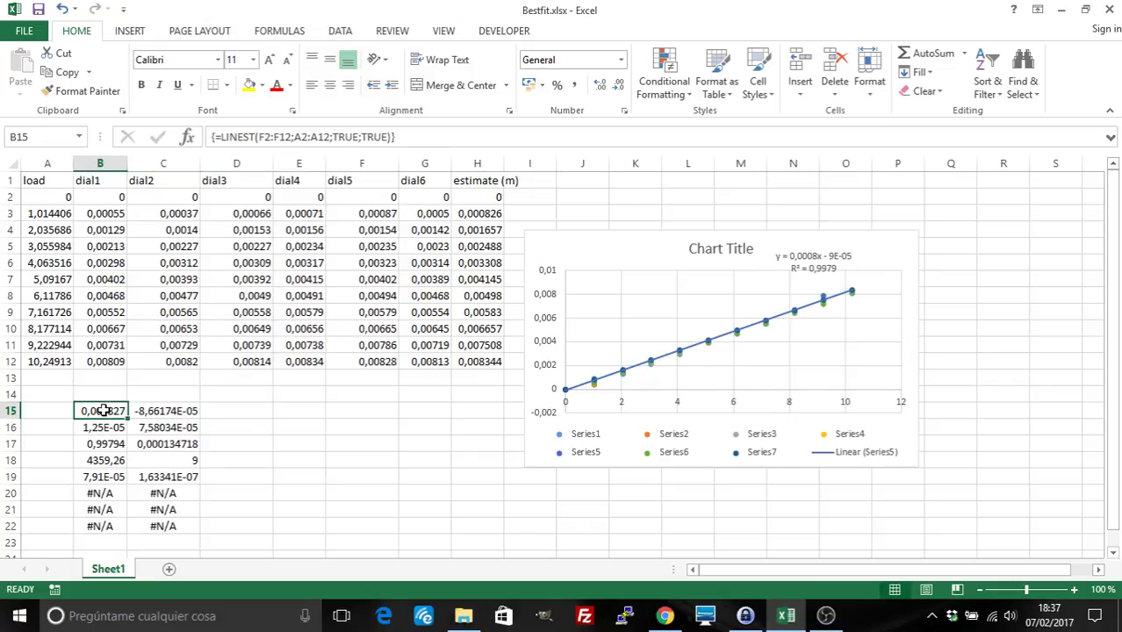
click(148, 409)
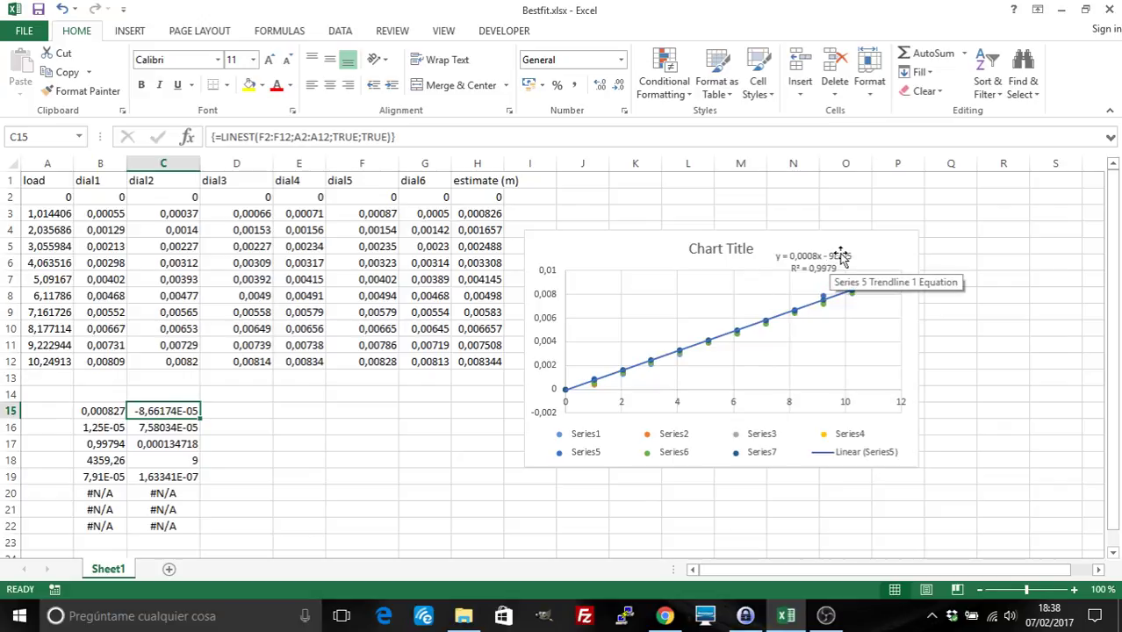
click(108, 427)
click(149, 426)
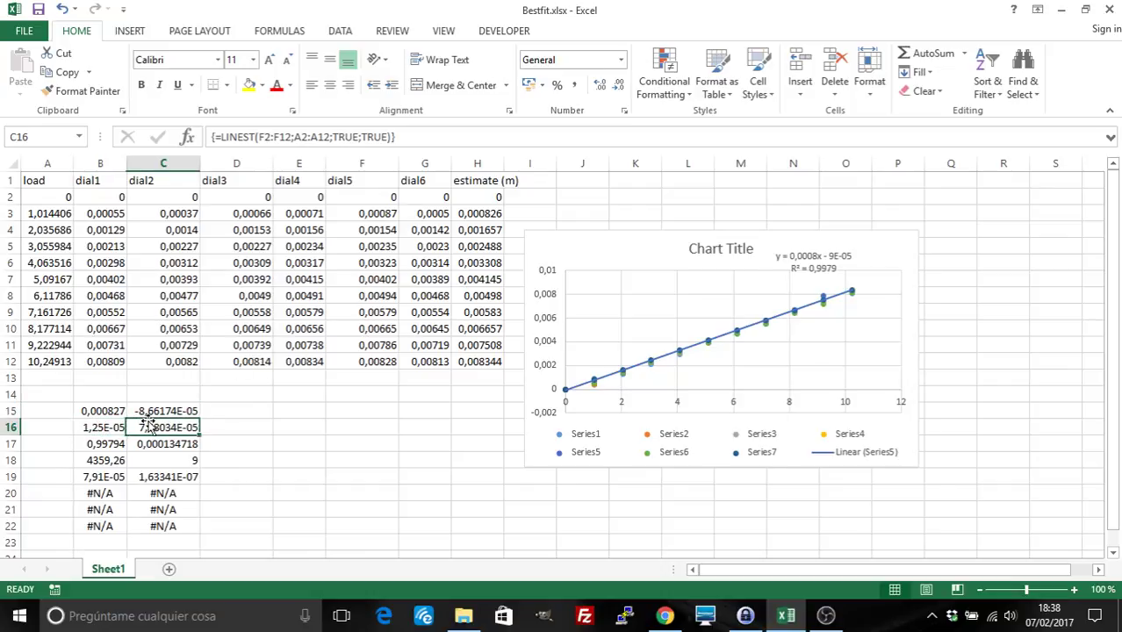
click(99, 445)
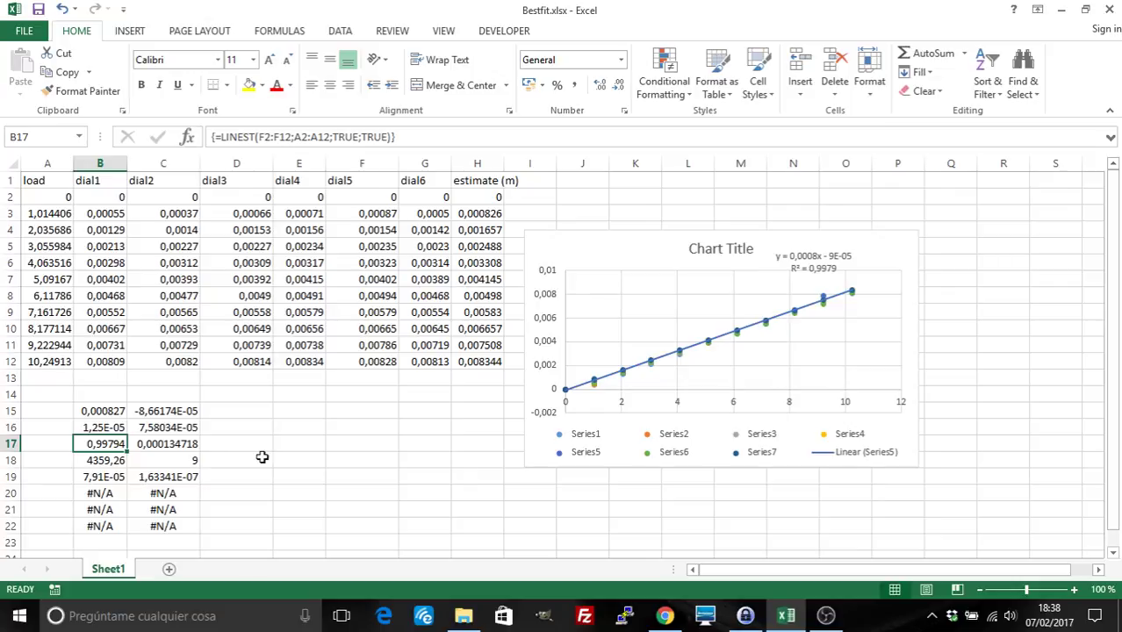
- Enter =slope(F2:F12;A2:A12) in E15, returning 0,000827
click(279, 412)
text(=)
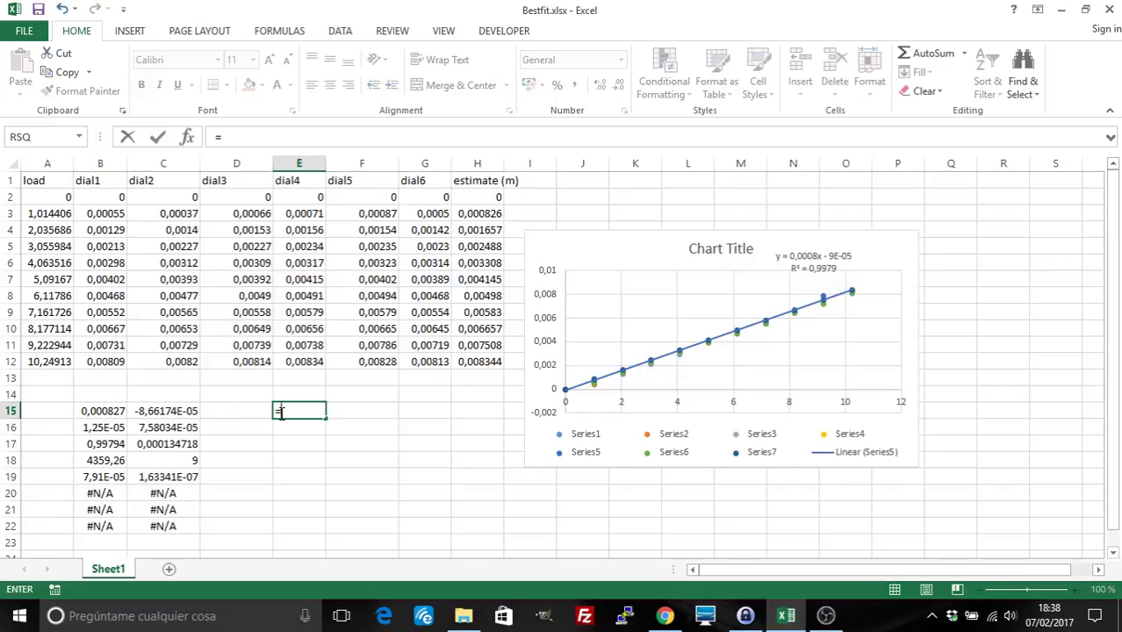
text(slope()
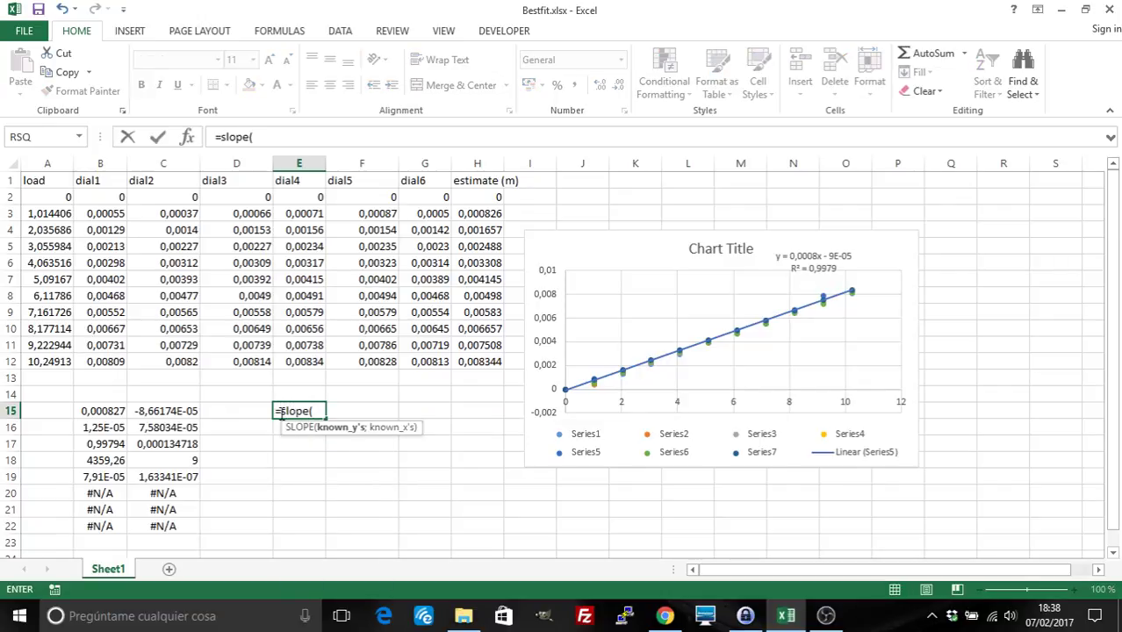
drag(358, 198, 355, 362)
text(;)
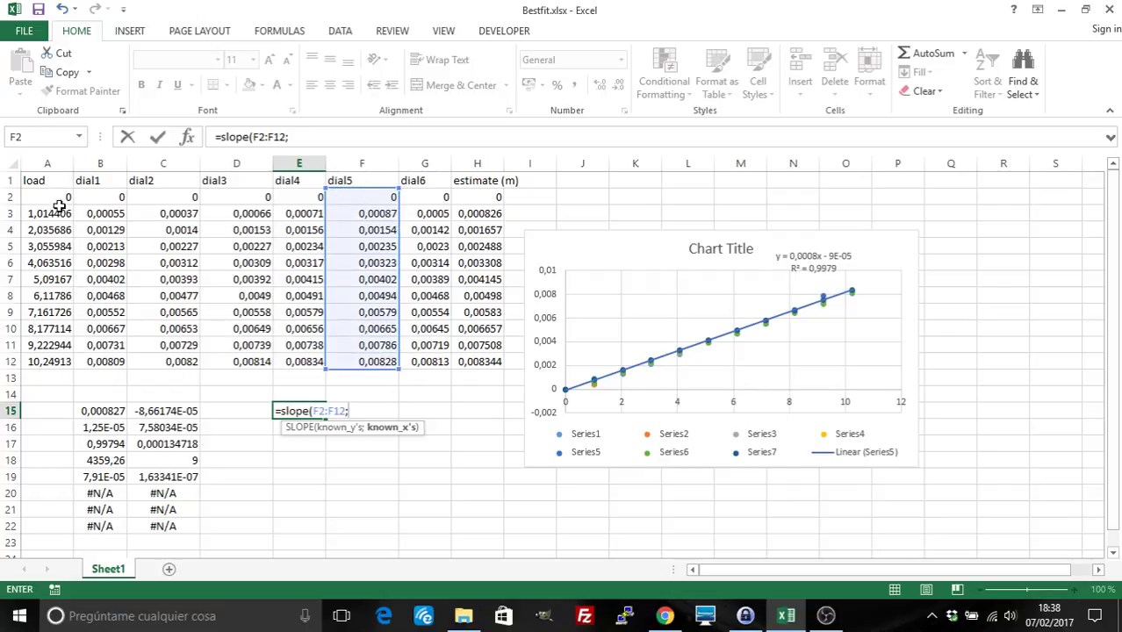
drag(59, 206, 51, 360)
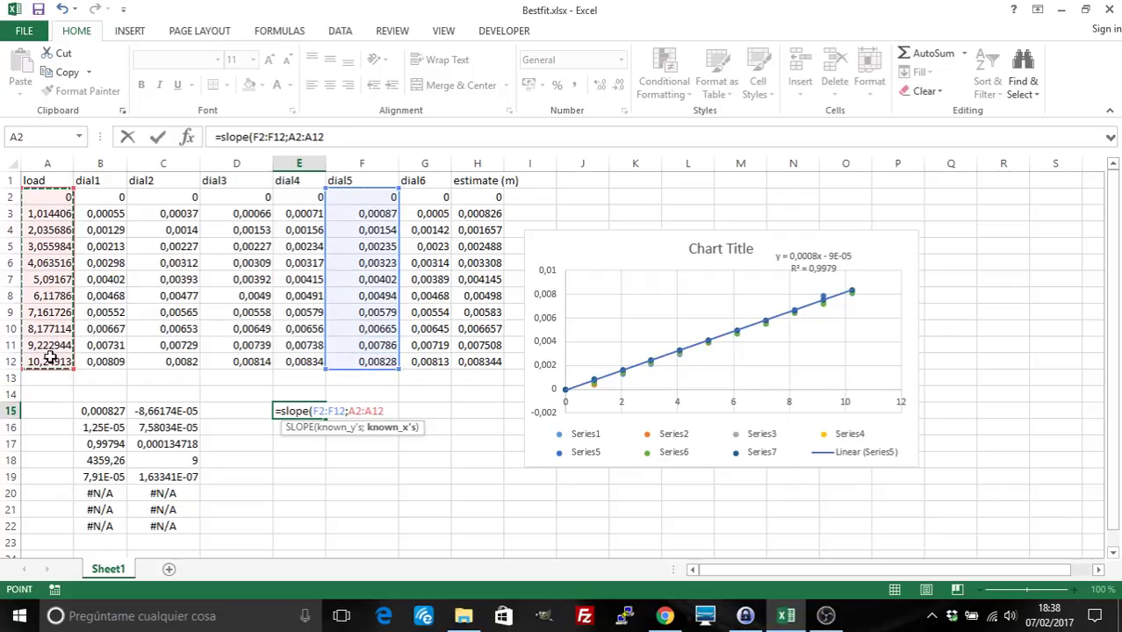
key(Return)
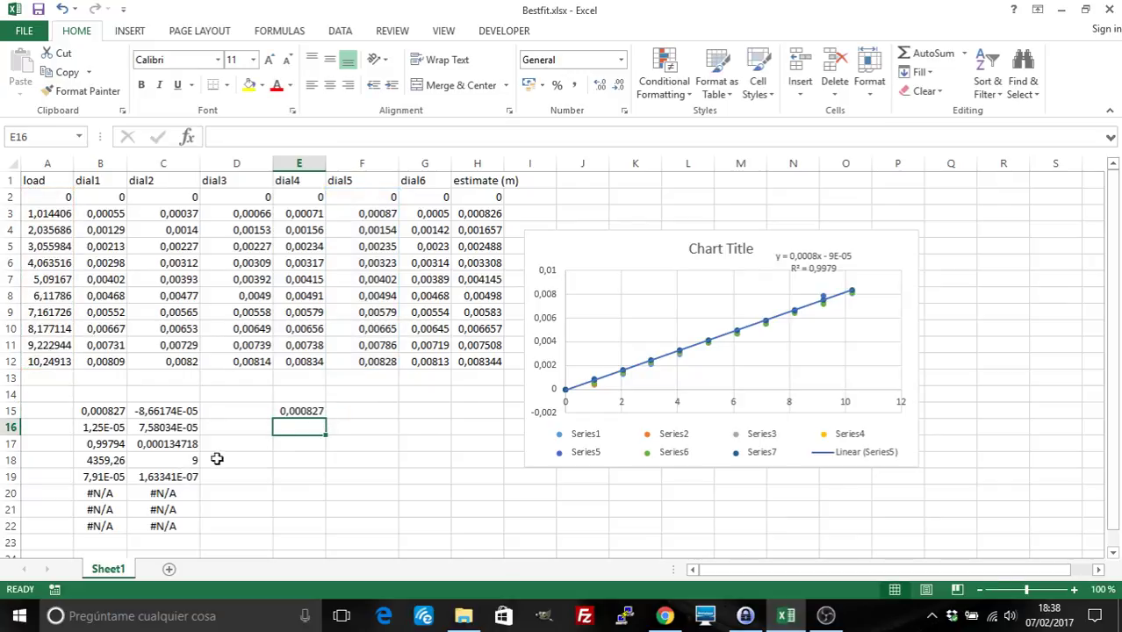
- Enter =INTERCEPT(F2:F12;A2:A12) in E16, returning -8,66174E-05
text(=)
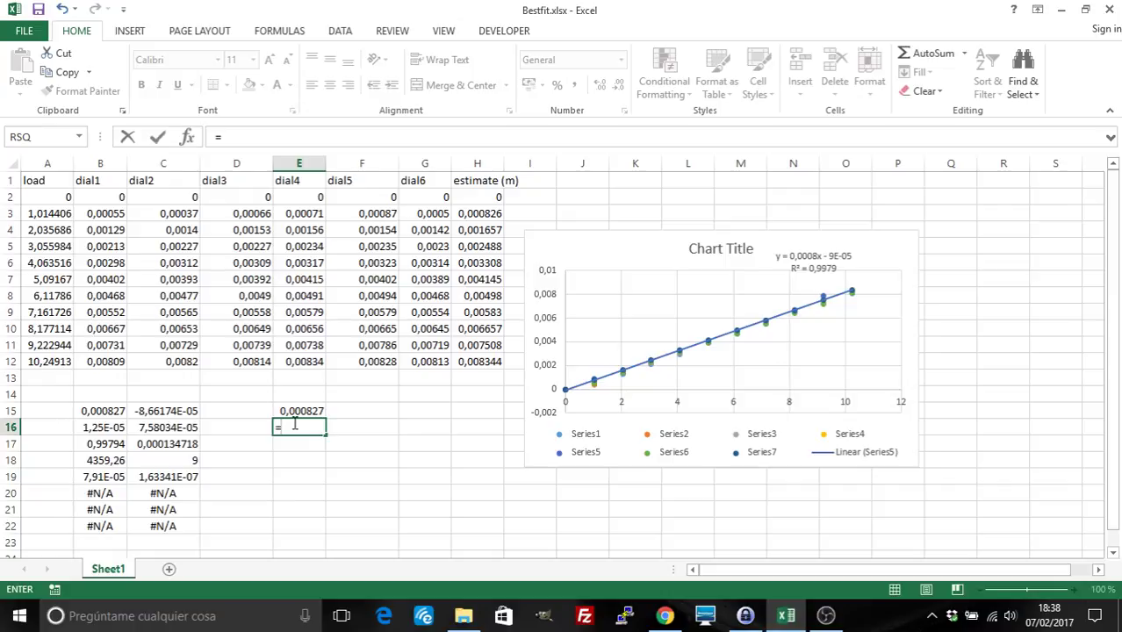
text(in)
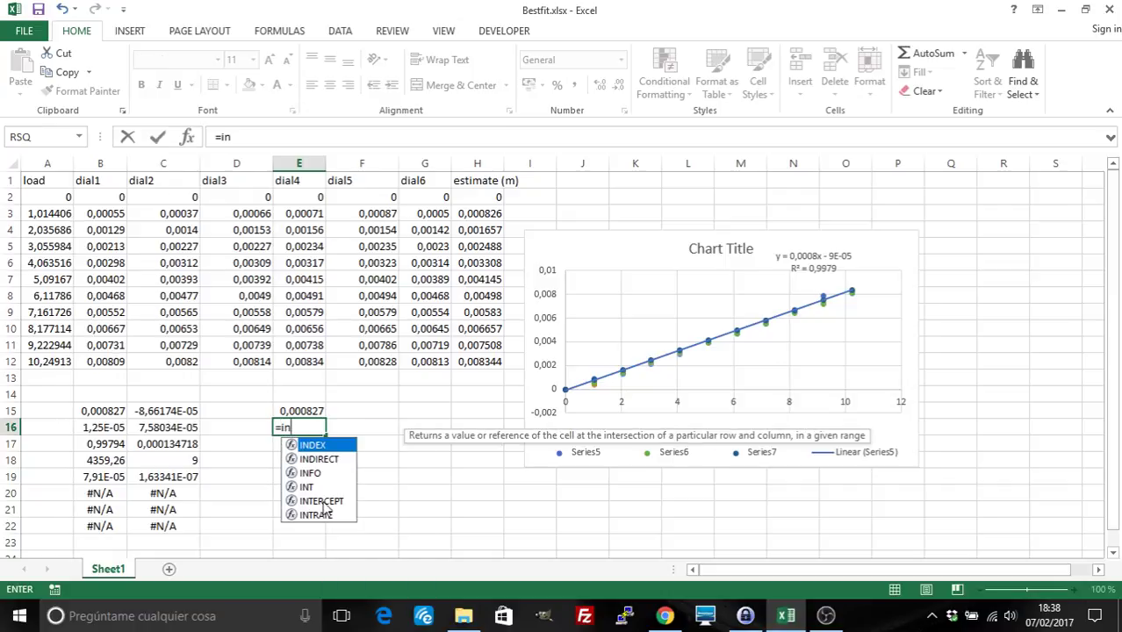
double_click(321, 501)
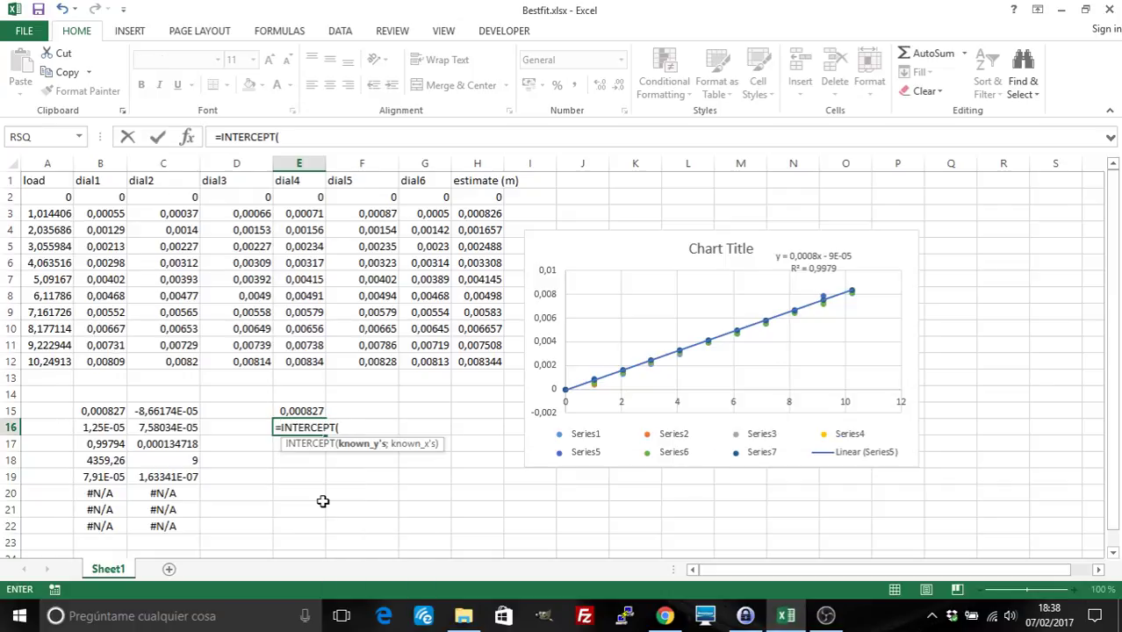
drag(350, 197, 359, 363)
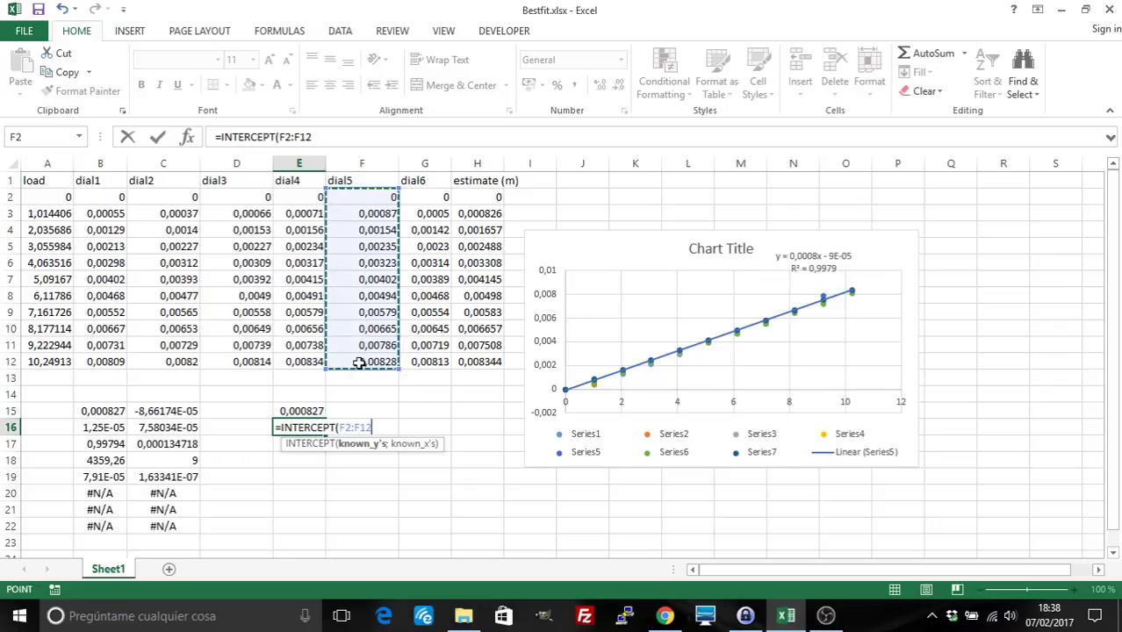
text(;)
drag(42, 199, 54, 360)
key(Return)
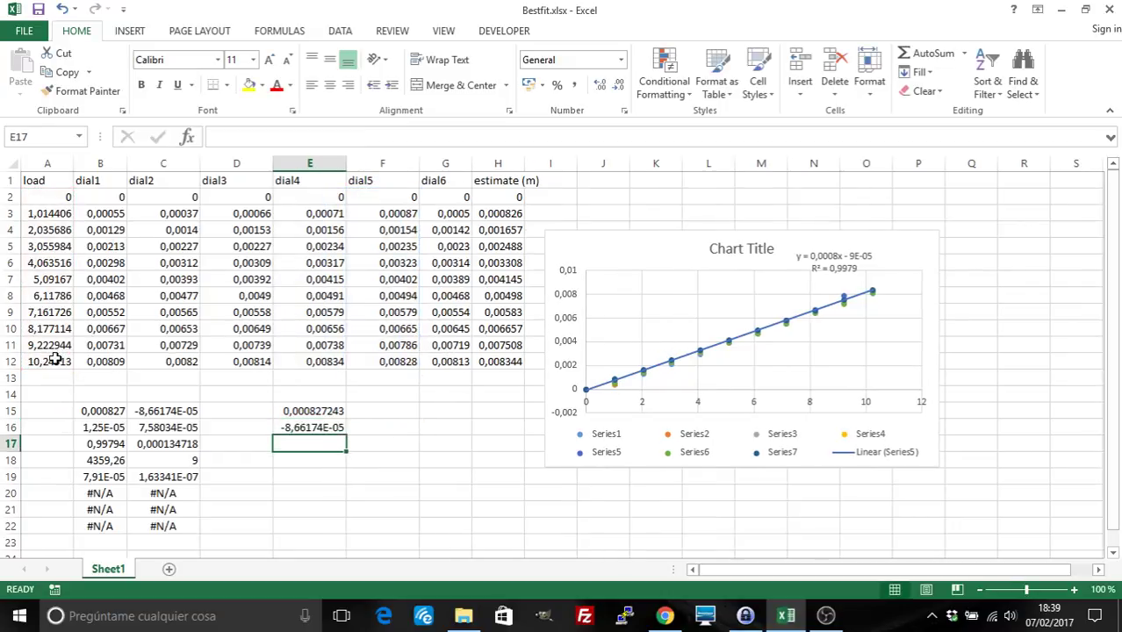
- Enter =RSQ(F2:F12;A2:A12) in E17, returning 0,997939683
text(=r)
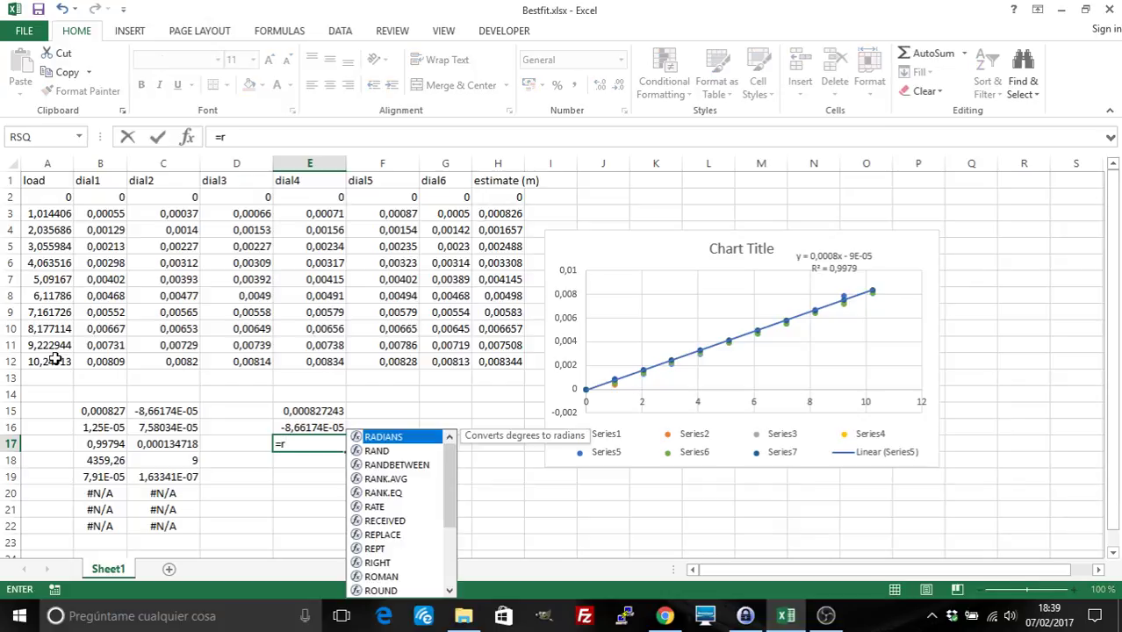
text(s)
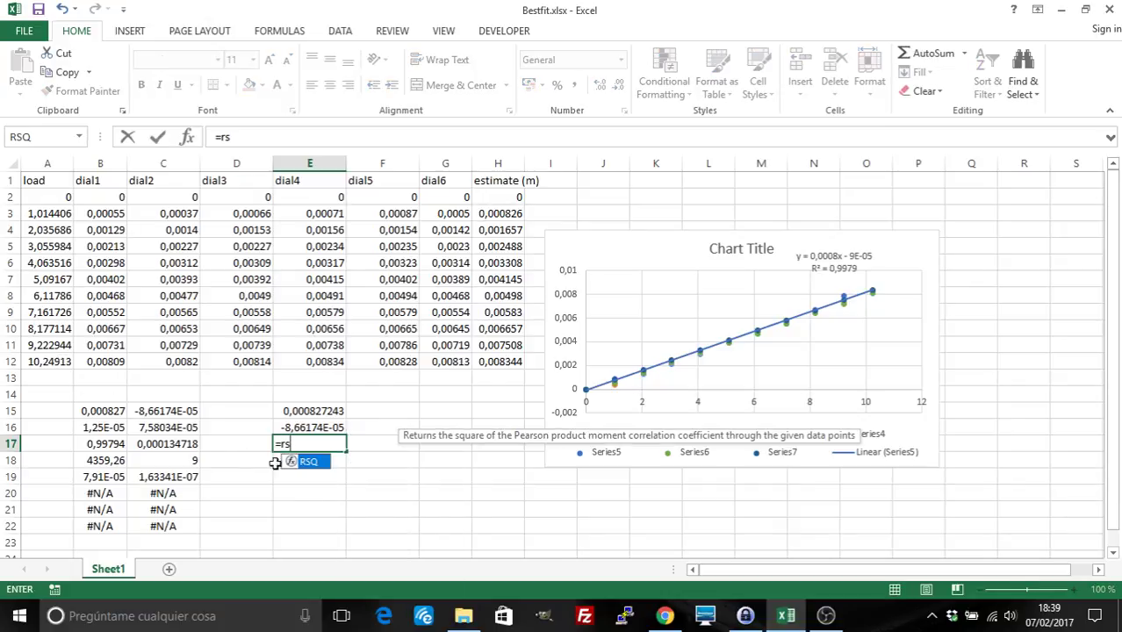
double_click(309, 462)
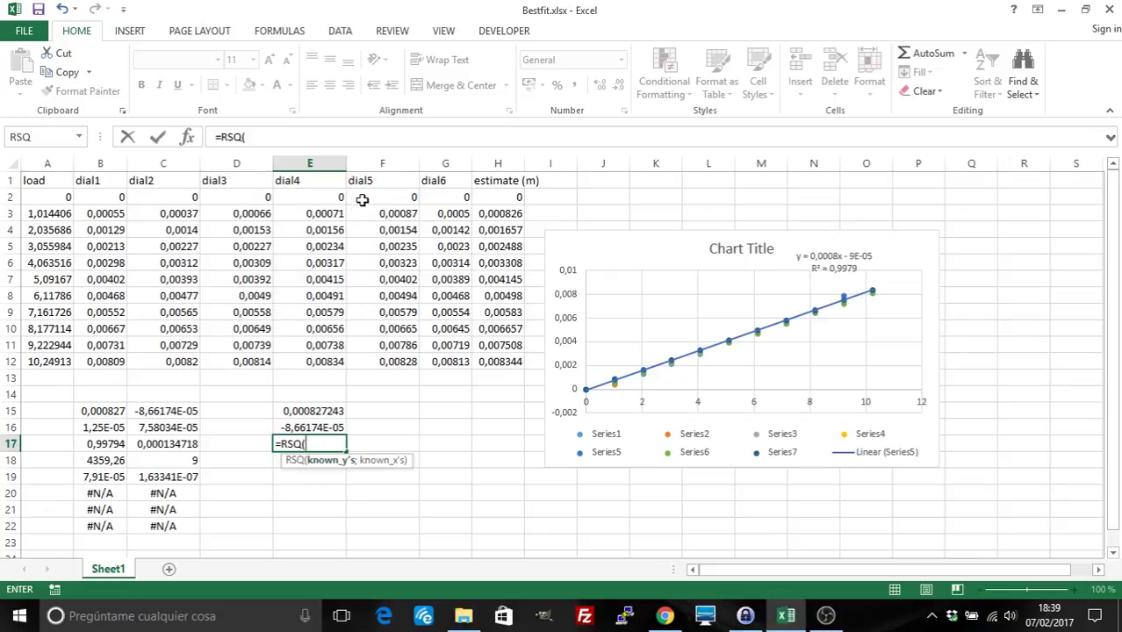
drag(361, 201, 397, 365)
text(;)
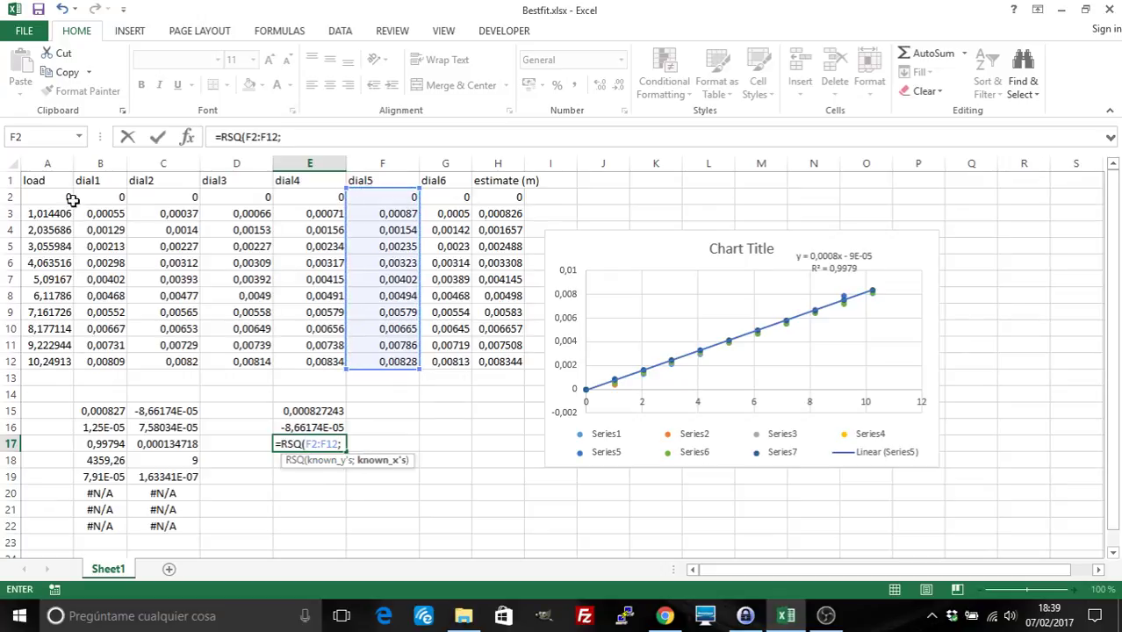
drag(70, 200, 68, 365)
key(Return)
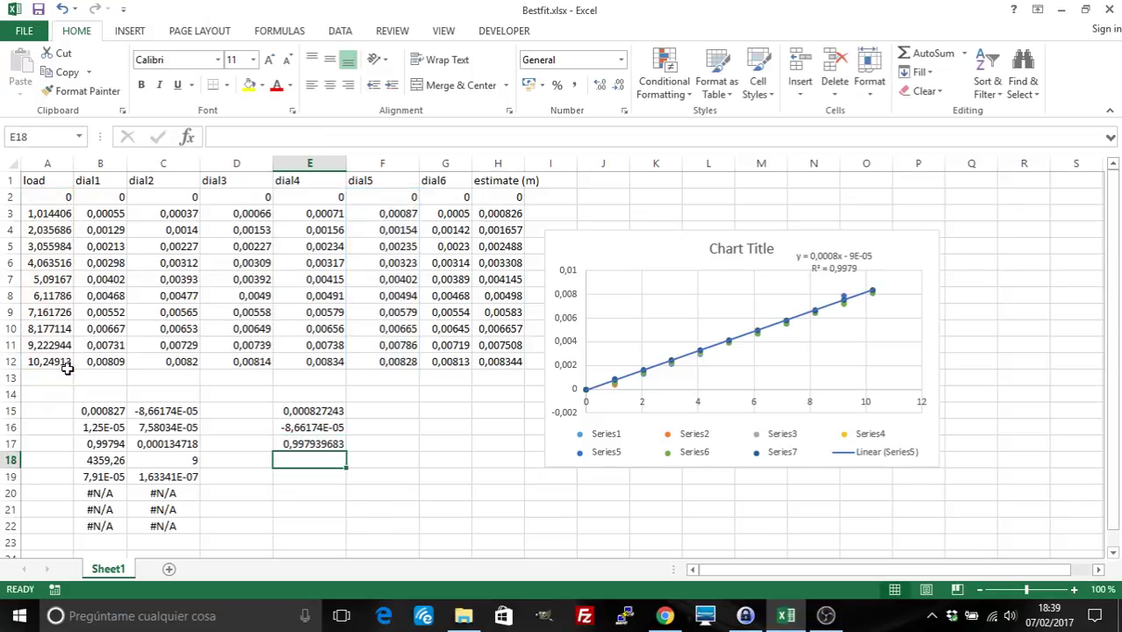
- Check the RSQ formula in E17, cancel the stray edit, and select F15
click(277, 444)
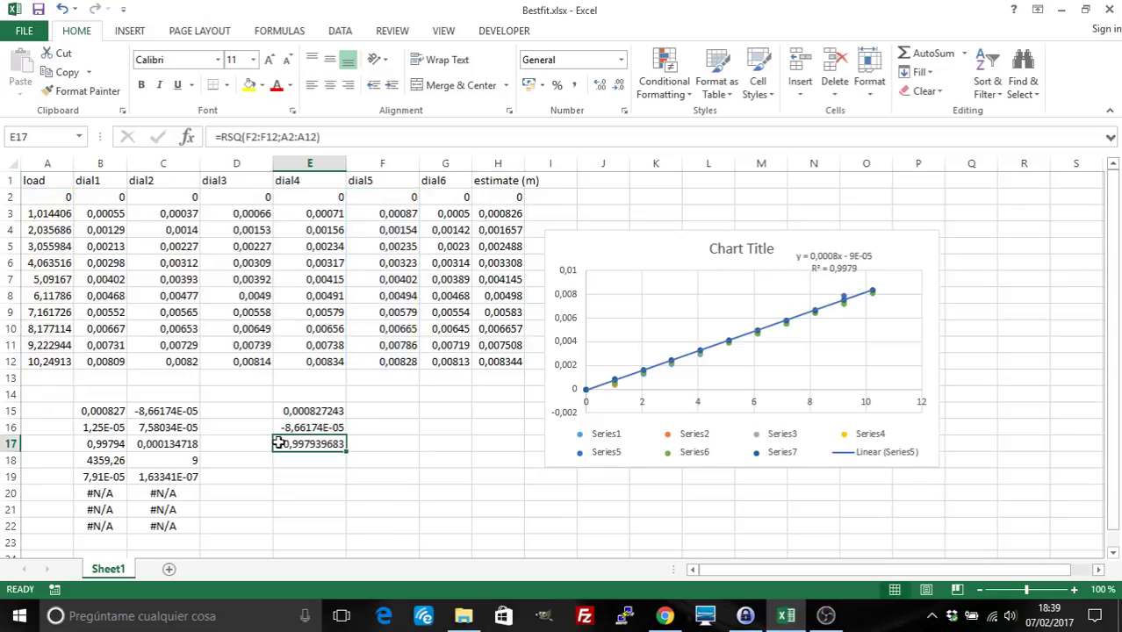
triple_click(328, 135)
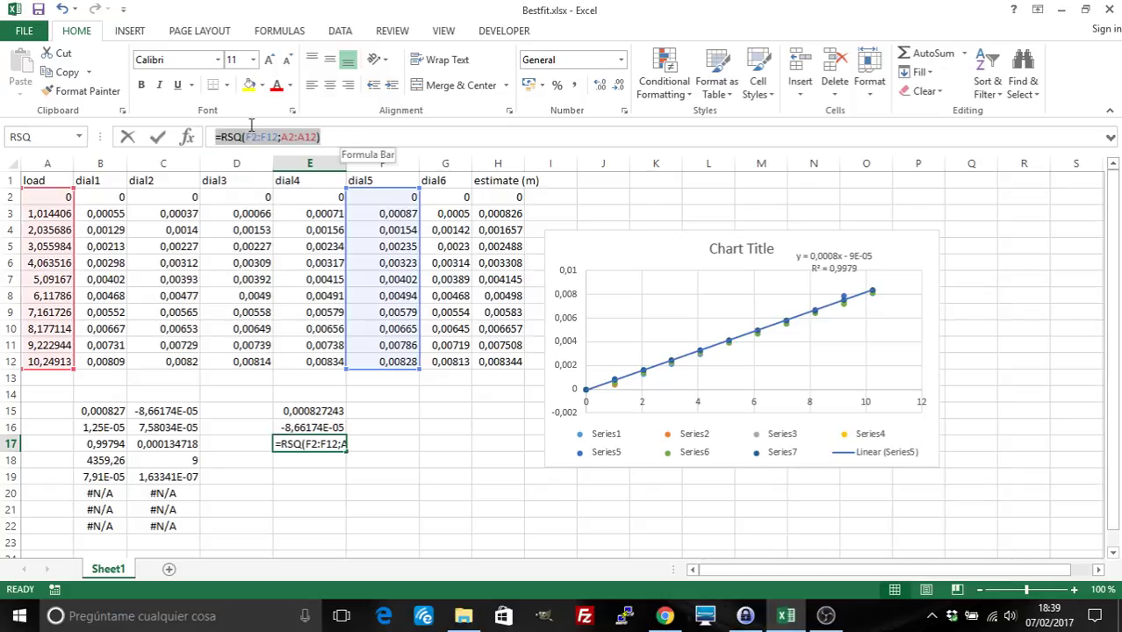
text(=)
click(370, 409)
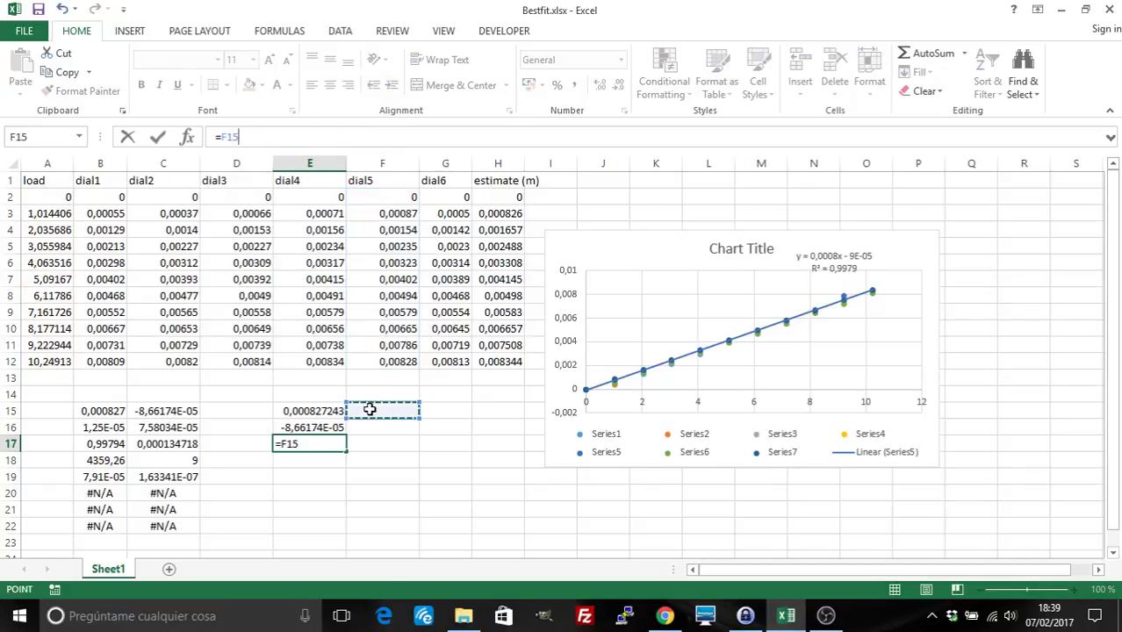
key(Escape)
click(370, 409)
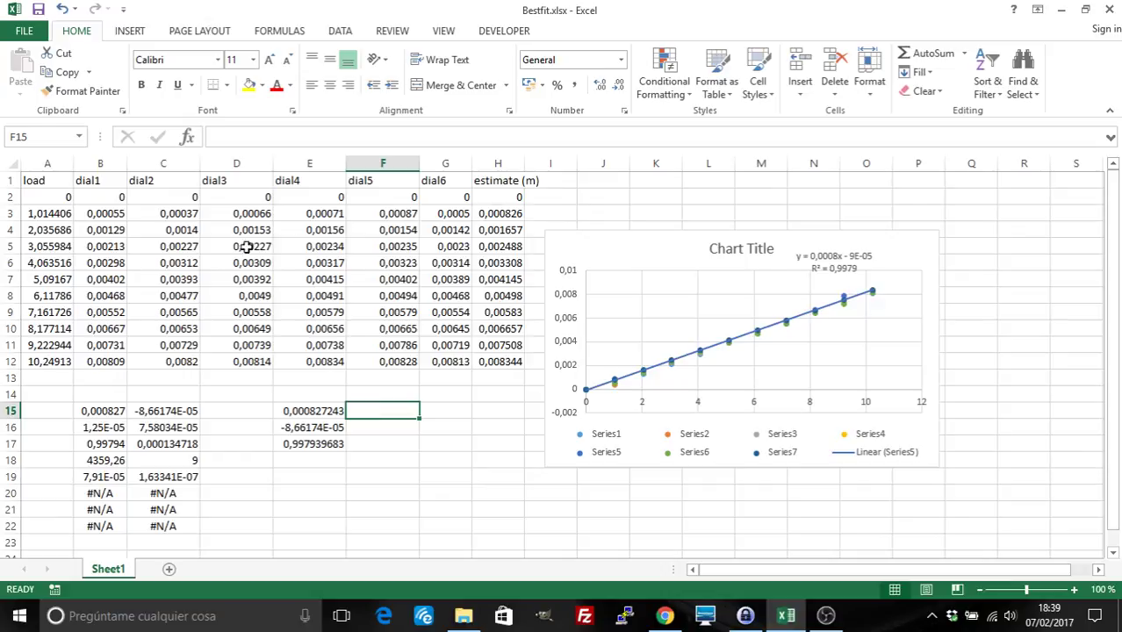
click(187, 136)
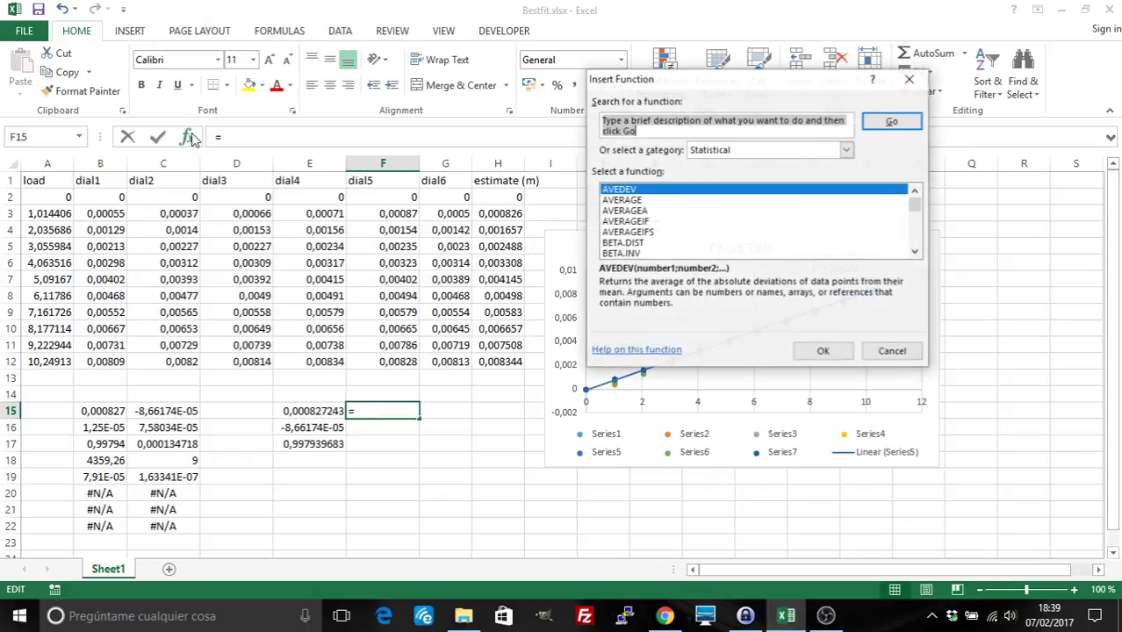
click(752, 151)
click(729, 153)
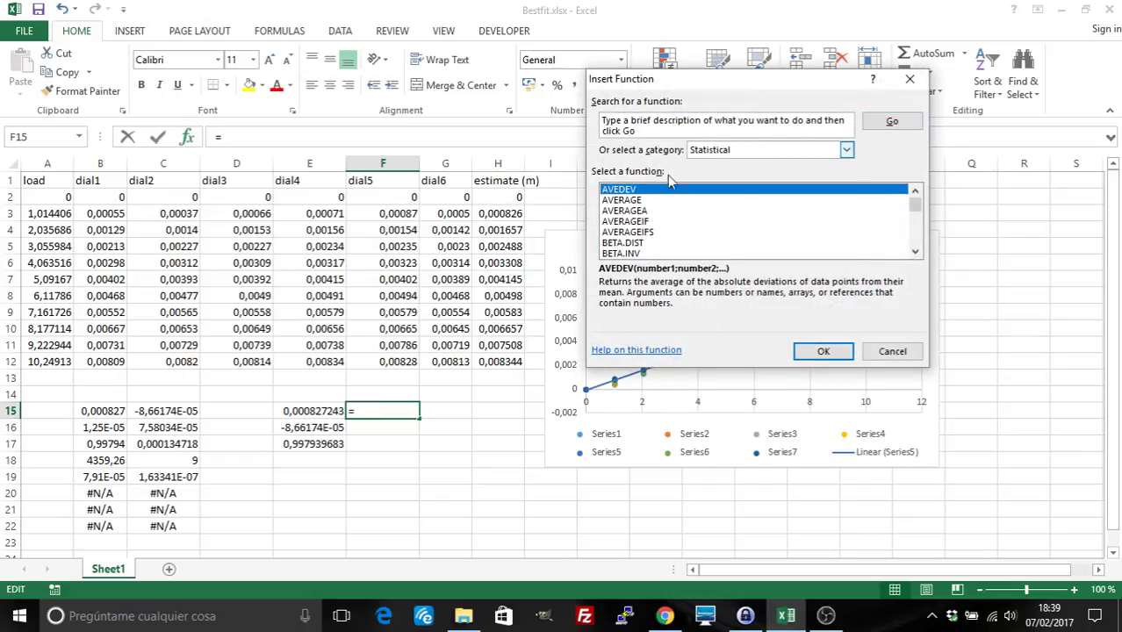
drag(916, 207, 917, 250)
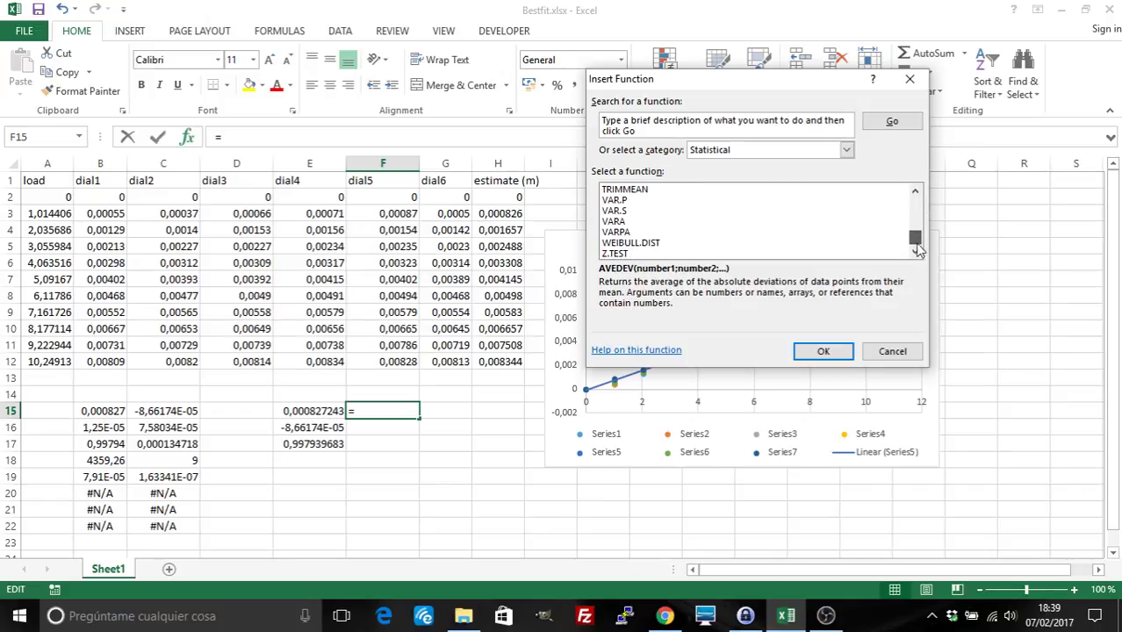
click(892, 351)
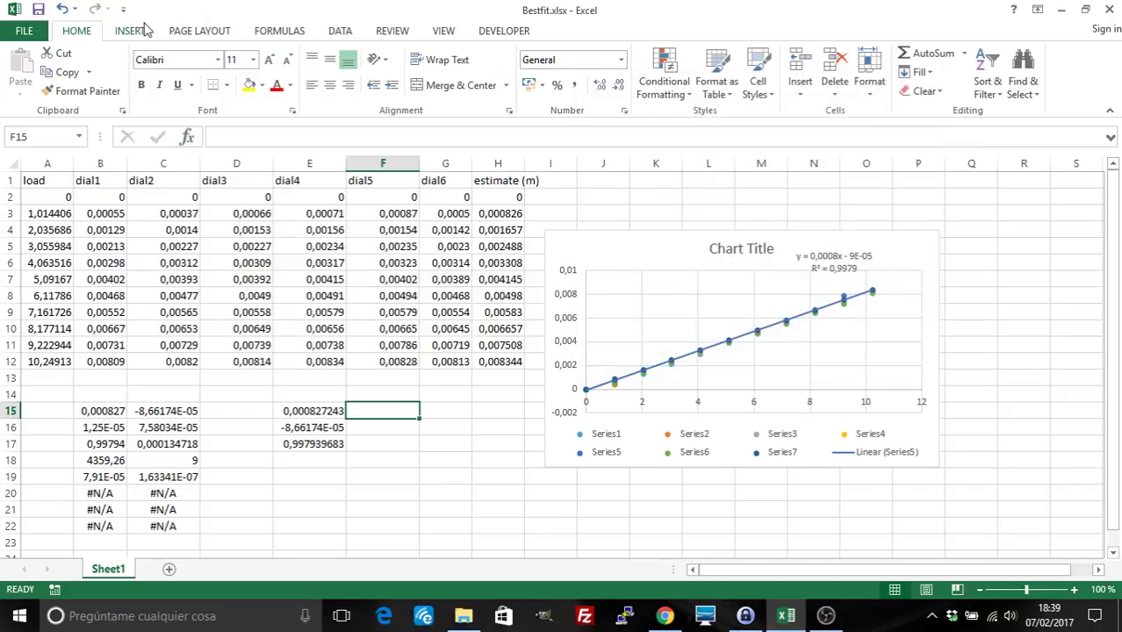
- Browse the Statistical functions list under Formulas > More Functions, then close it
click(268, 31)
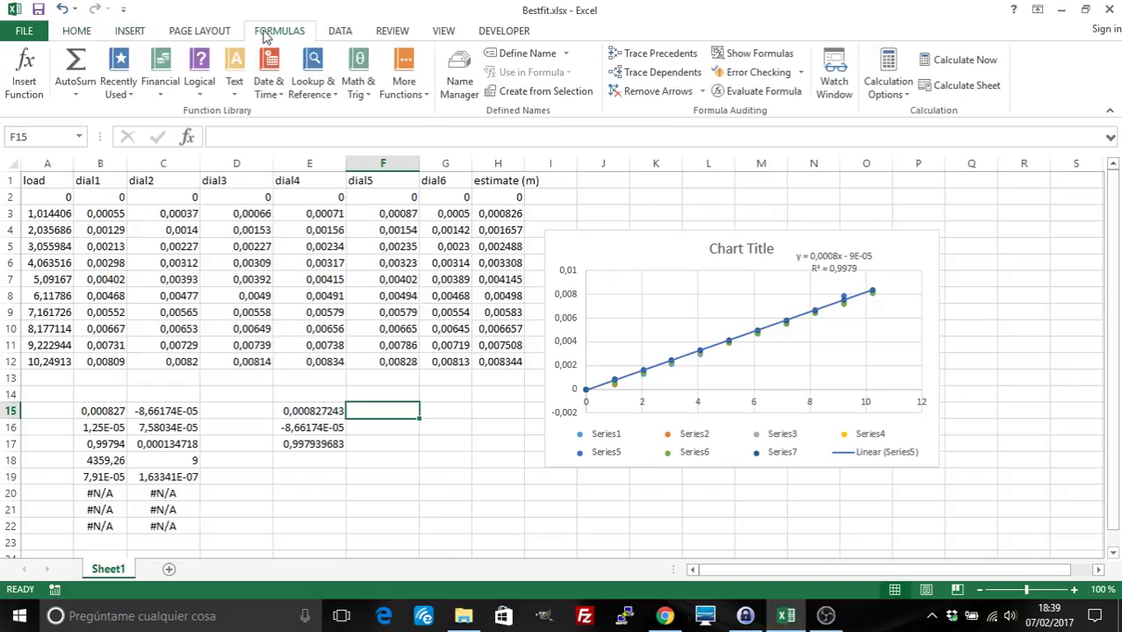
click(417, 96)
mouse_move(414, 113)
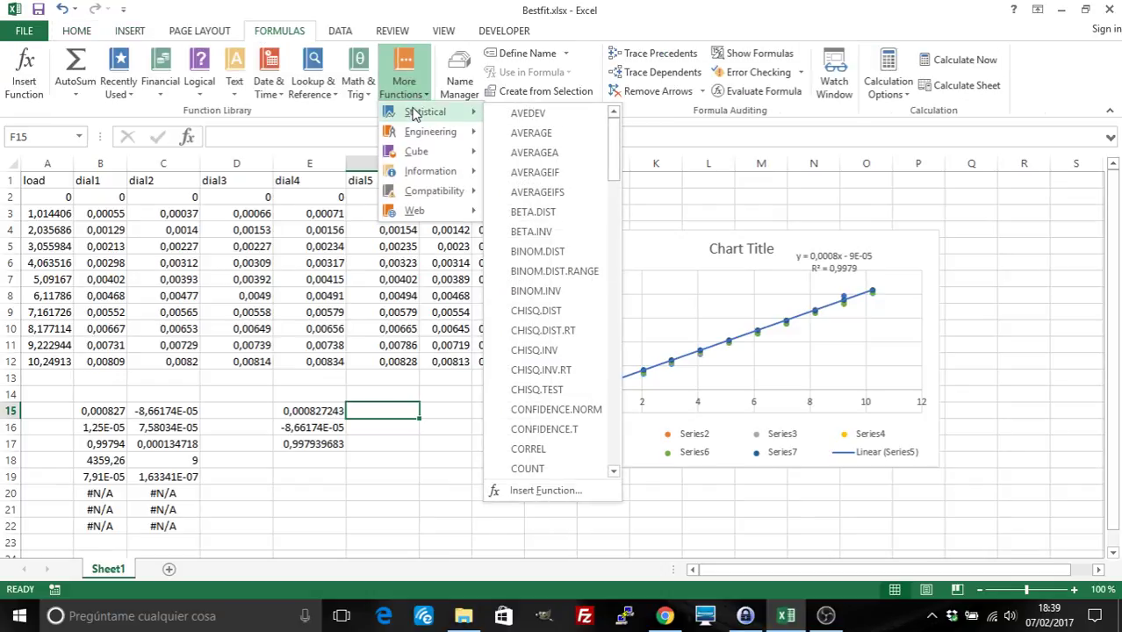
click(350, 485)
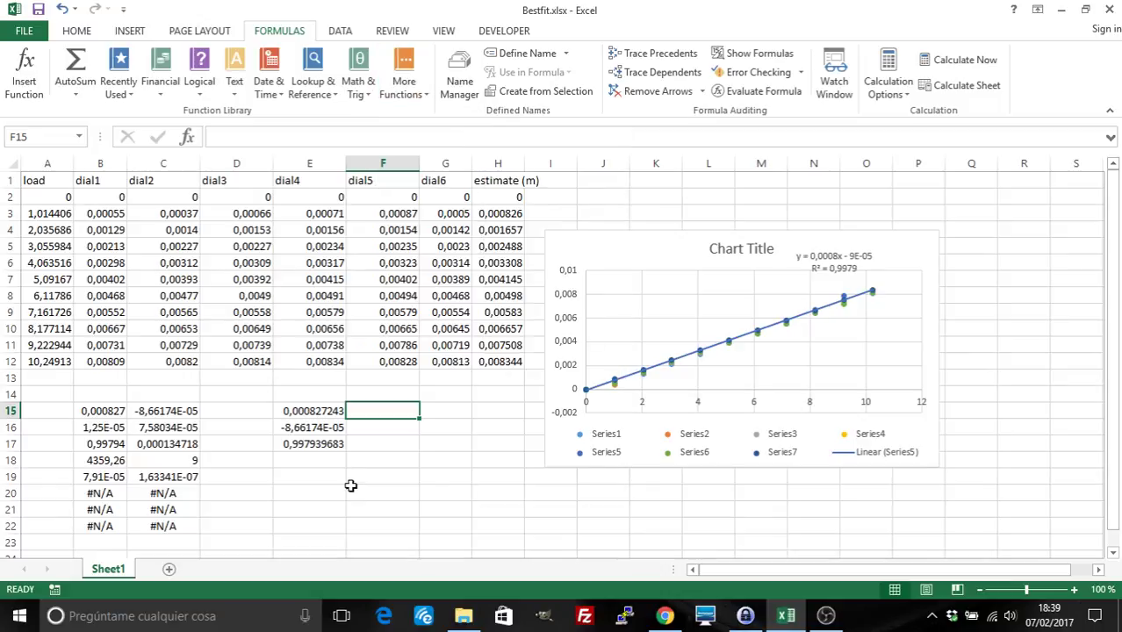